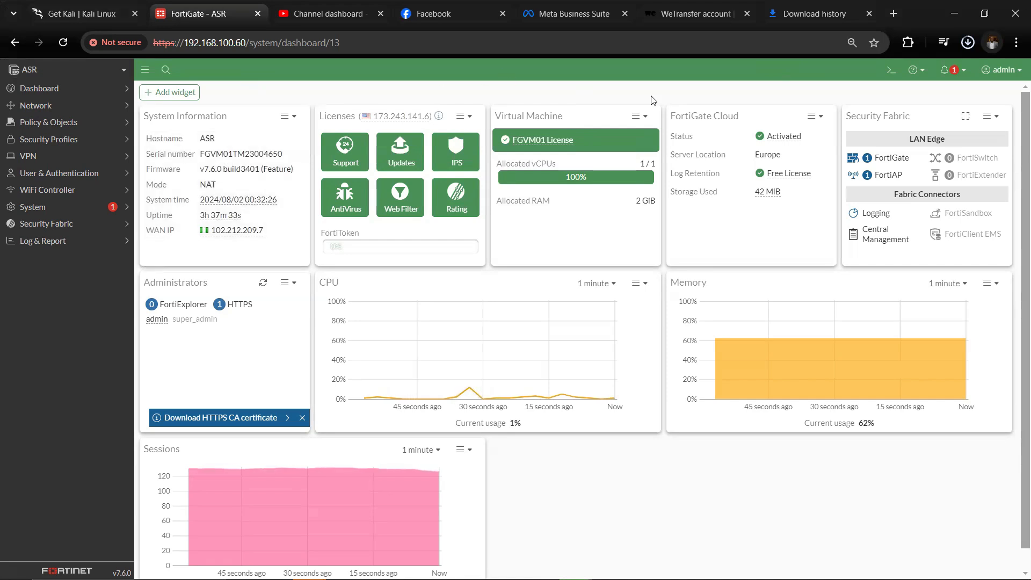
Review the existing firewall policies and the AntiVirus security profiles
click(63, 70)
click(64, 69)
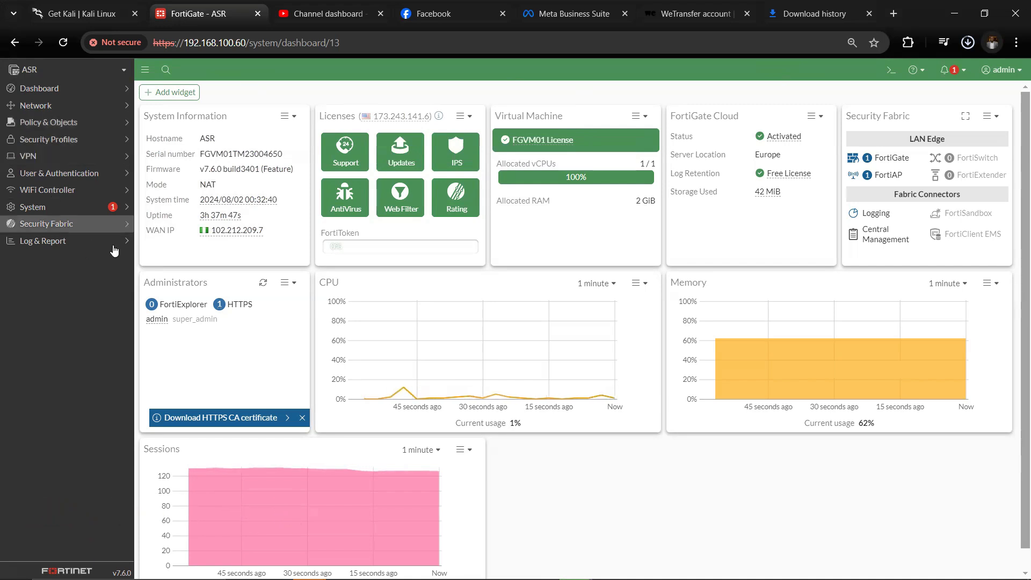
click(83, 123)
click(85, 146)
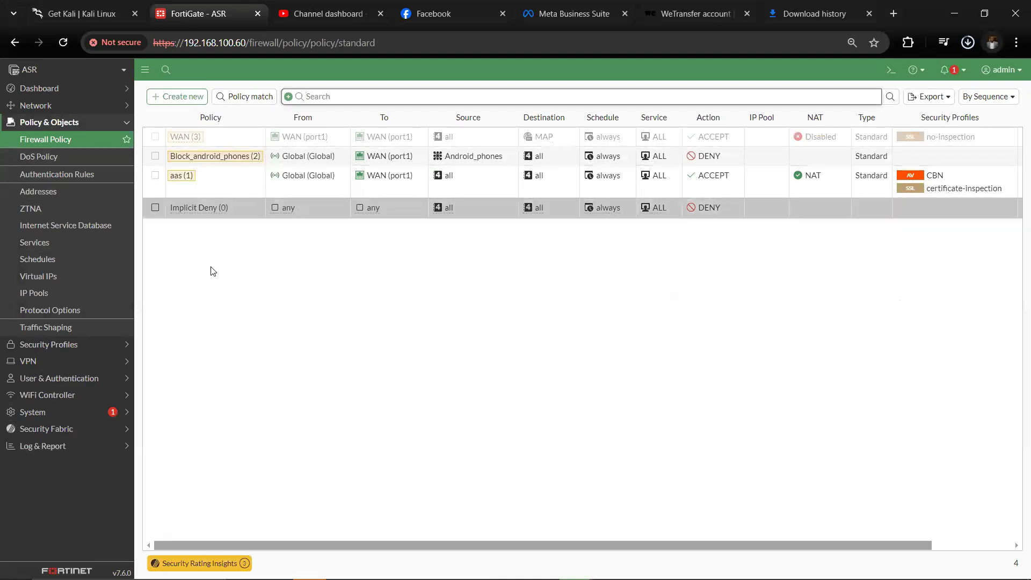
click(79, 129)
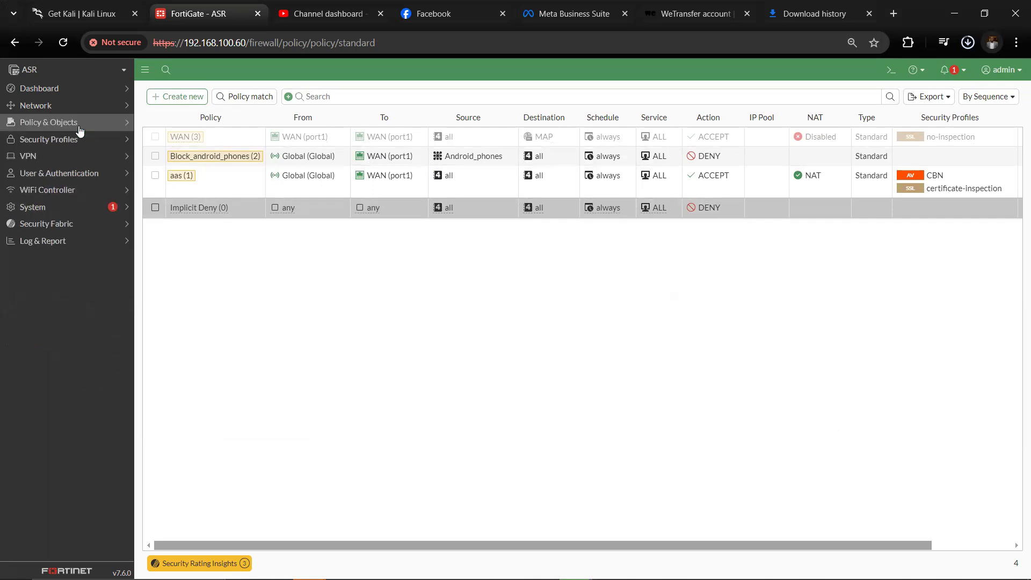
click(73, 141)
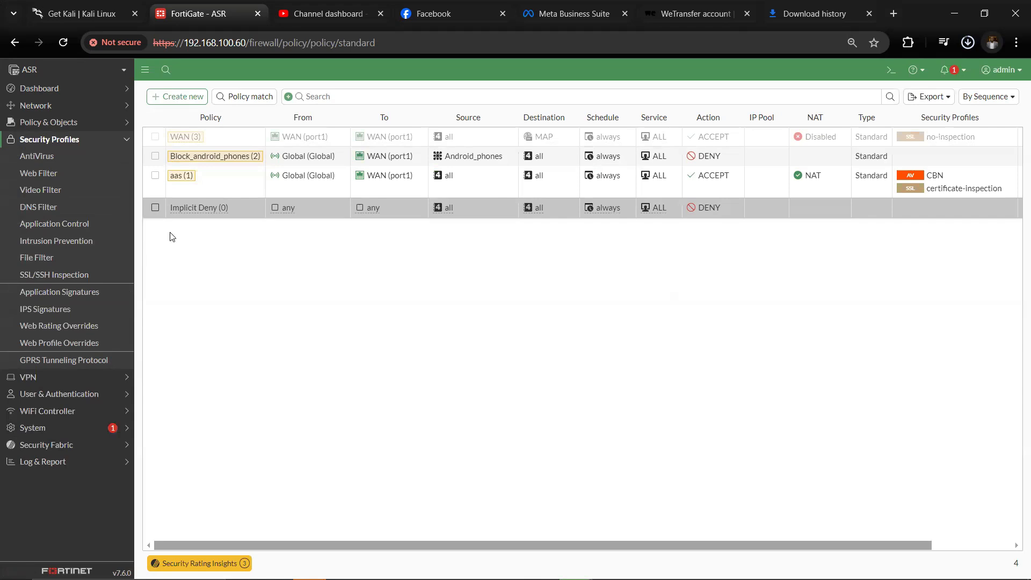
click(59, 156)
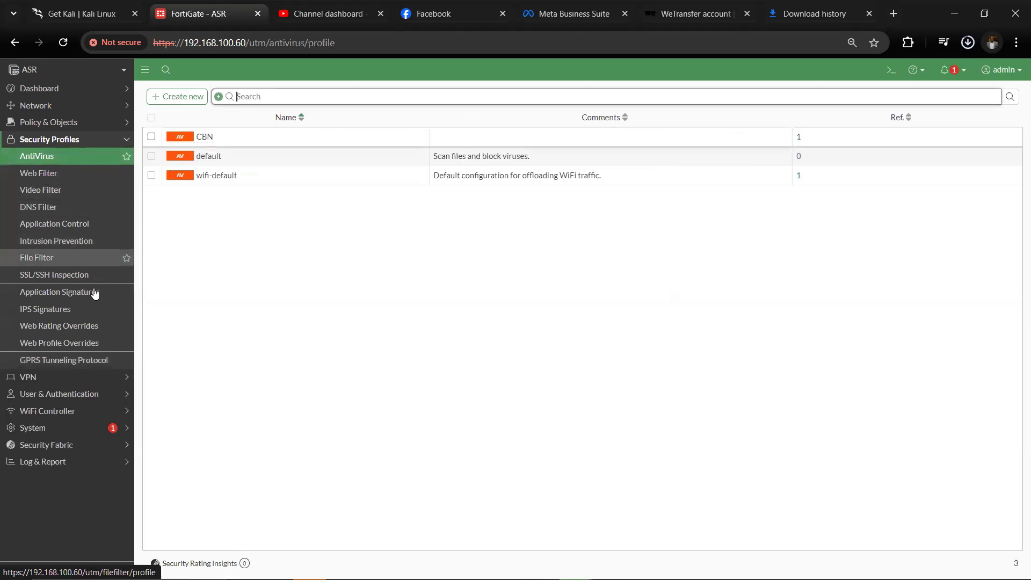
click(75, 123)
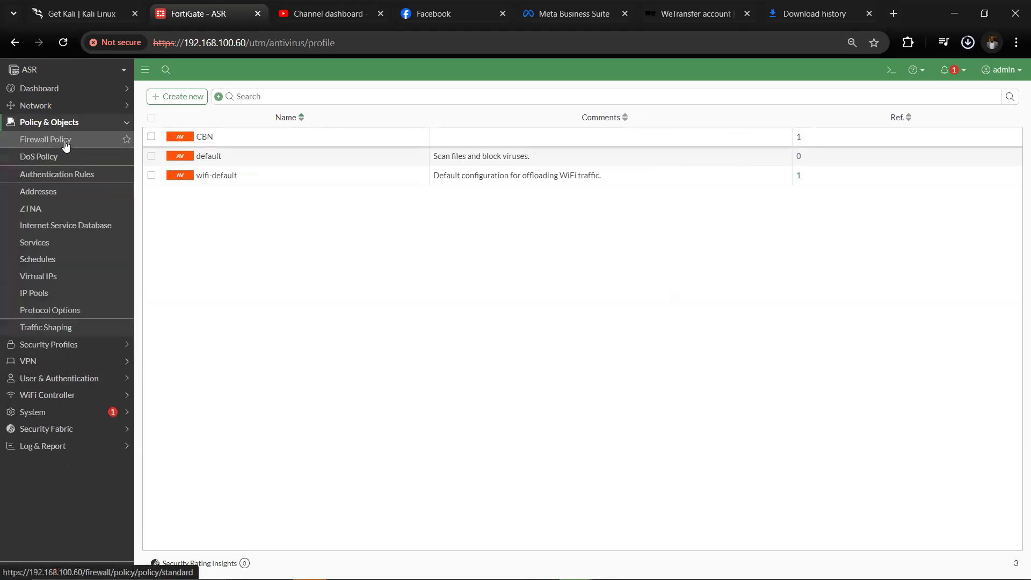
click(65, 141)
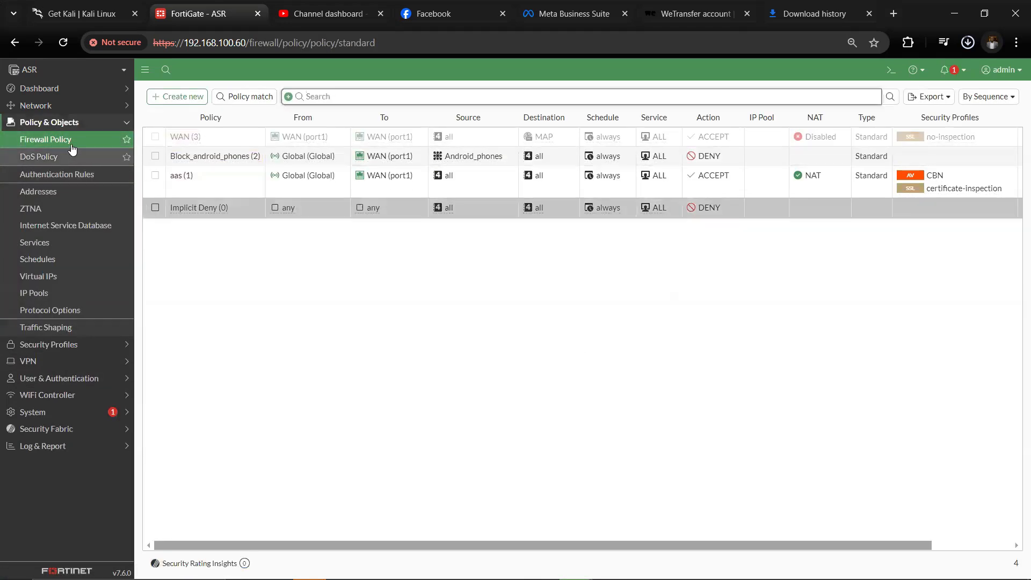
click(69, 122)
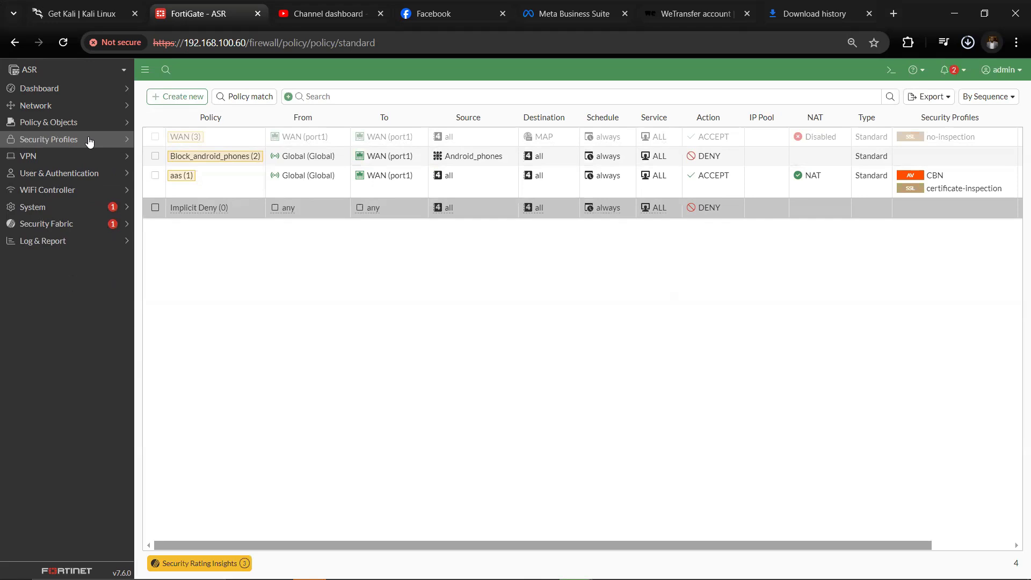
Start a new Web Filter security profile named block_users_malicious_site
click(89, 140)
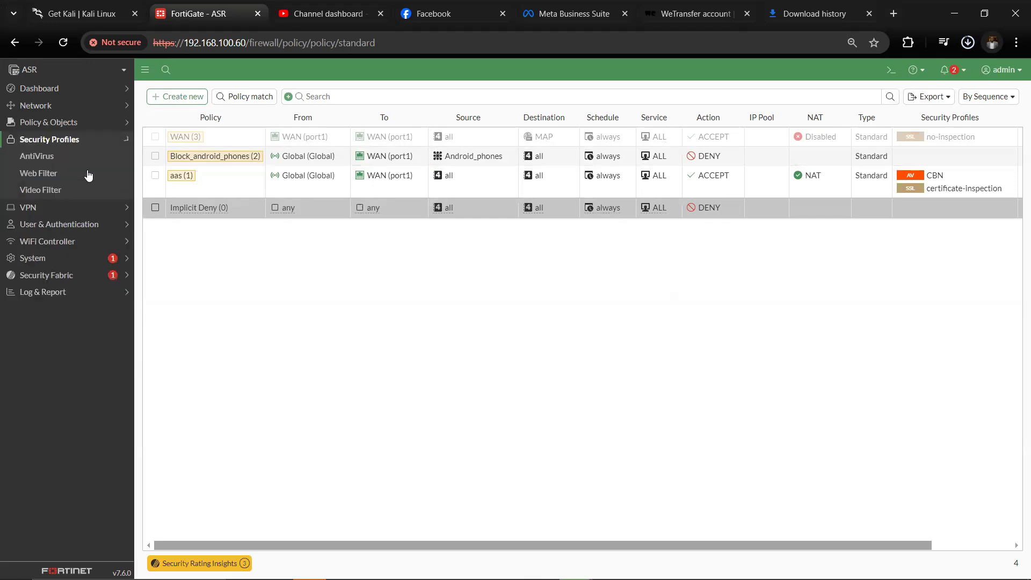
click(41, 171)
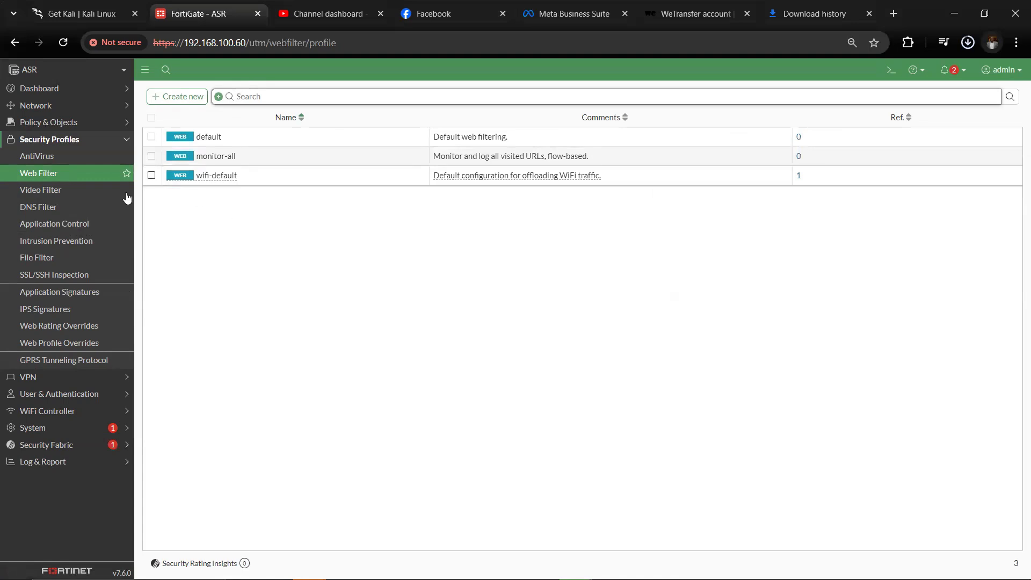
click(192, 102)
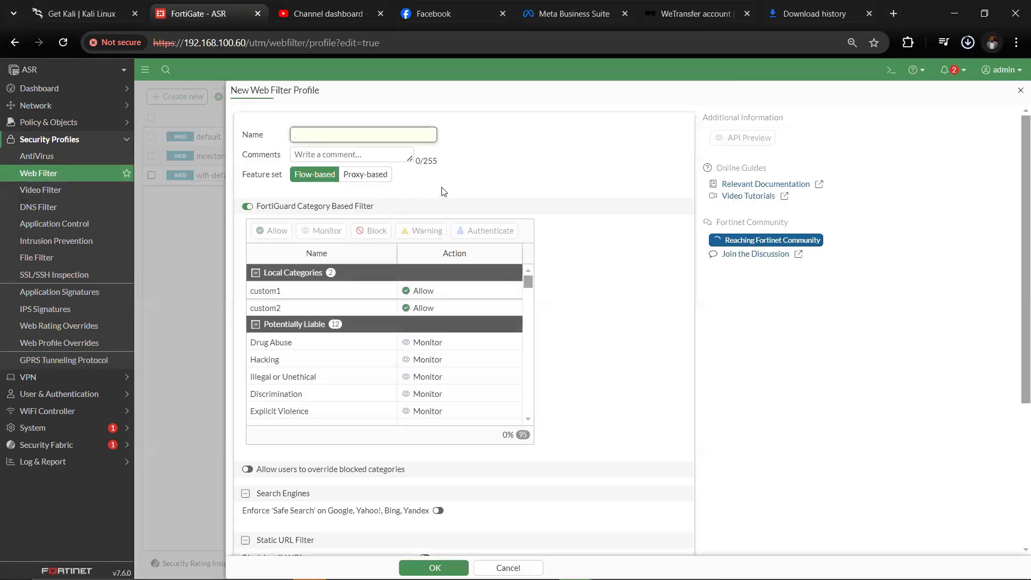
key(Caps_Lock)
text(b)
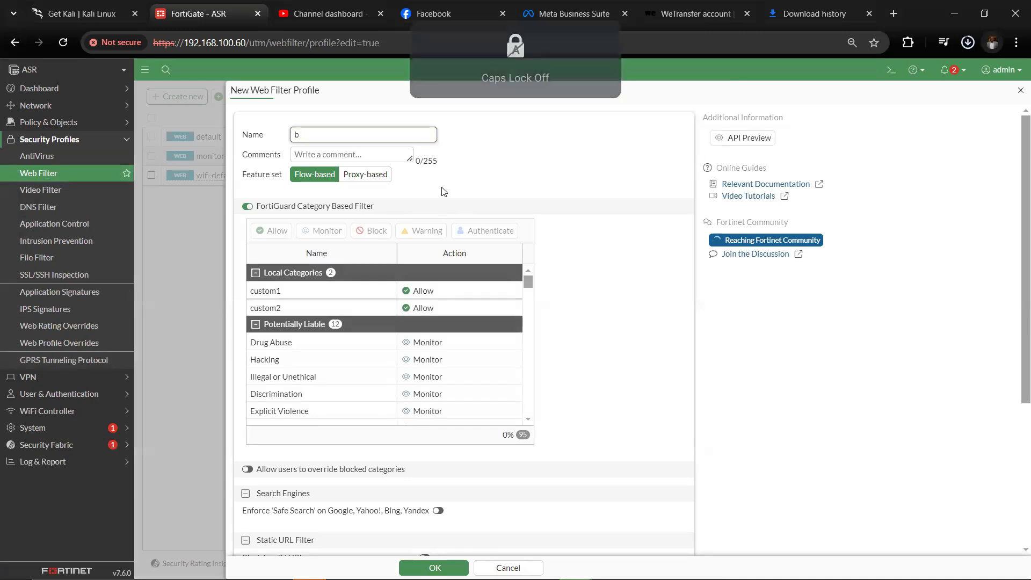
text(lock_)
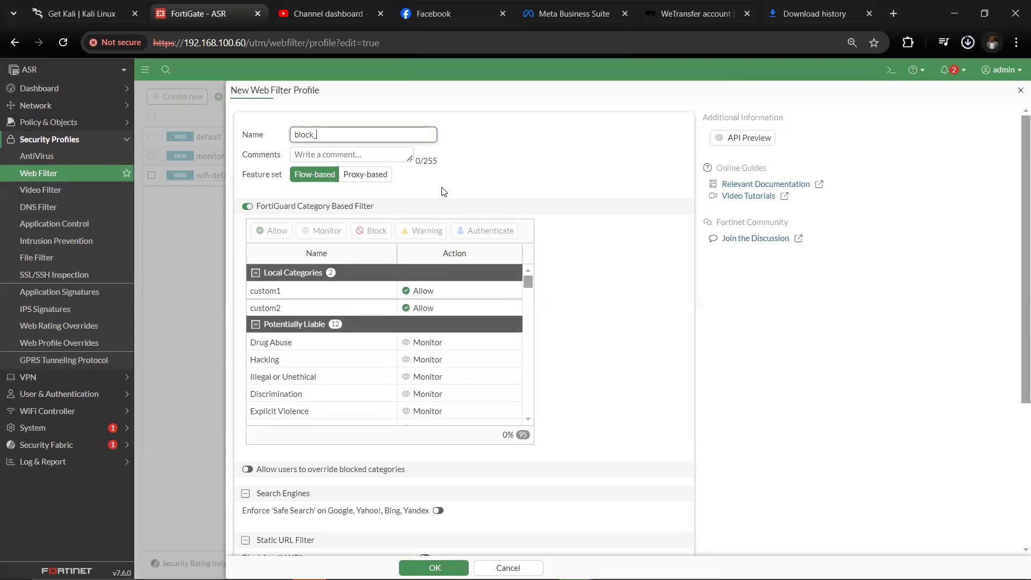
text(users_malicious)
key(BackSpace)
key(BackSpace)
text(_site)
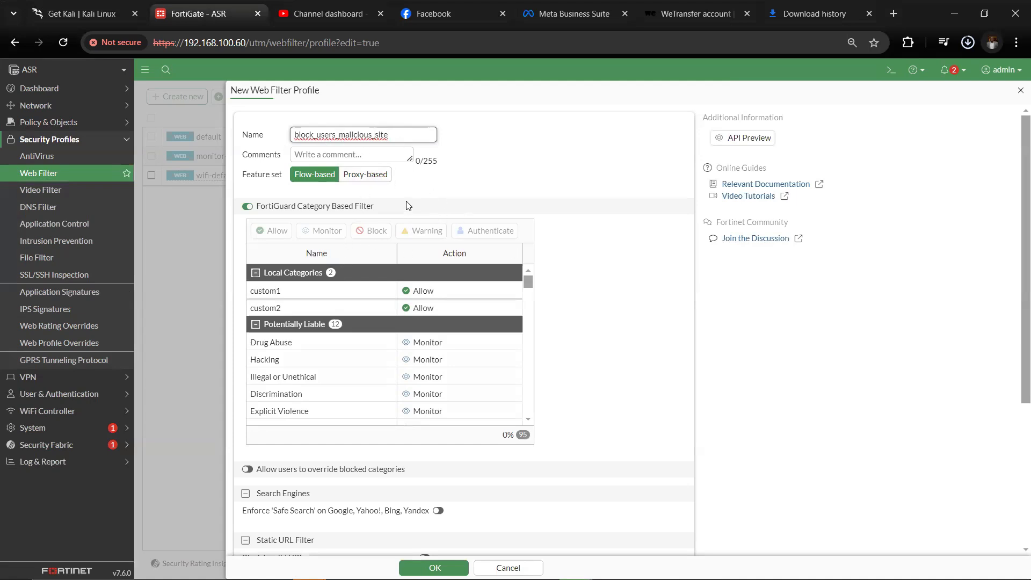
Compare the Proxy-based and Flow-based feature sets, ending on Flow-based, and toggle the FortiGuard category filter off and back on
click(387, 179)
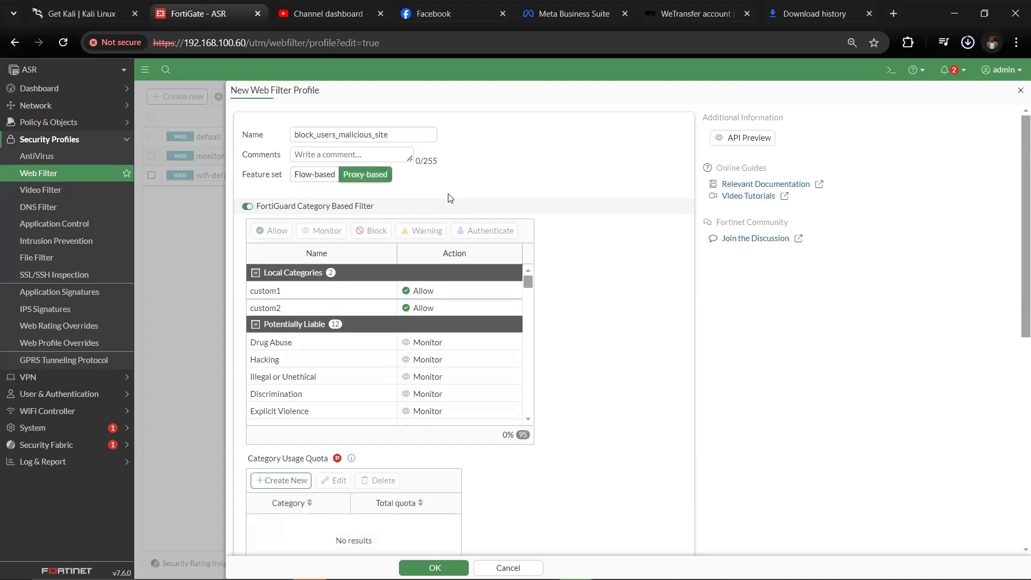
click(331, 179)
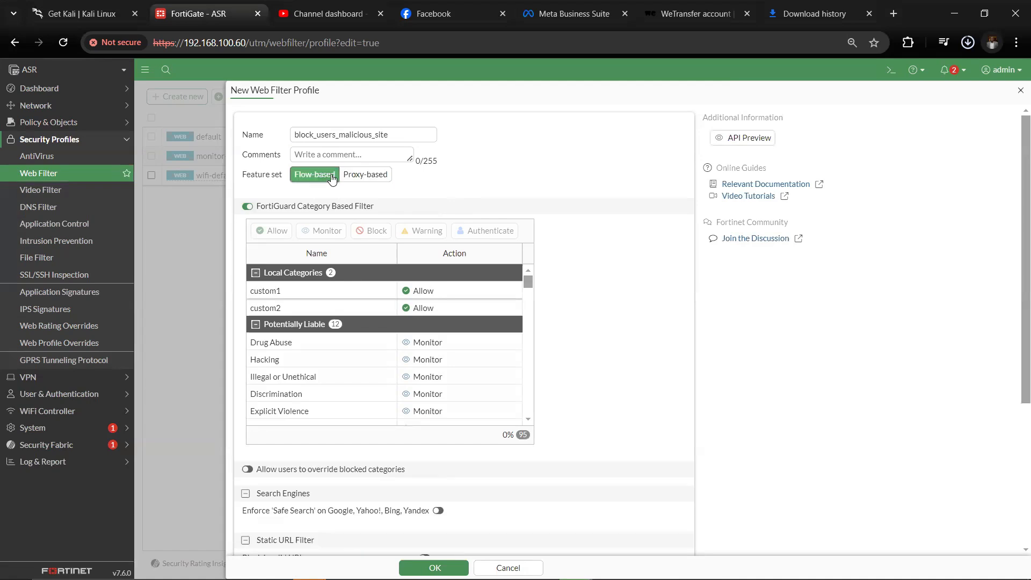
click(364, 183)
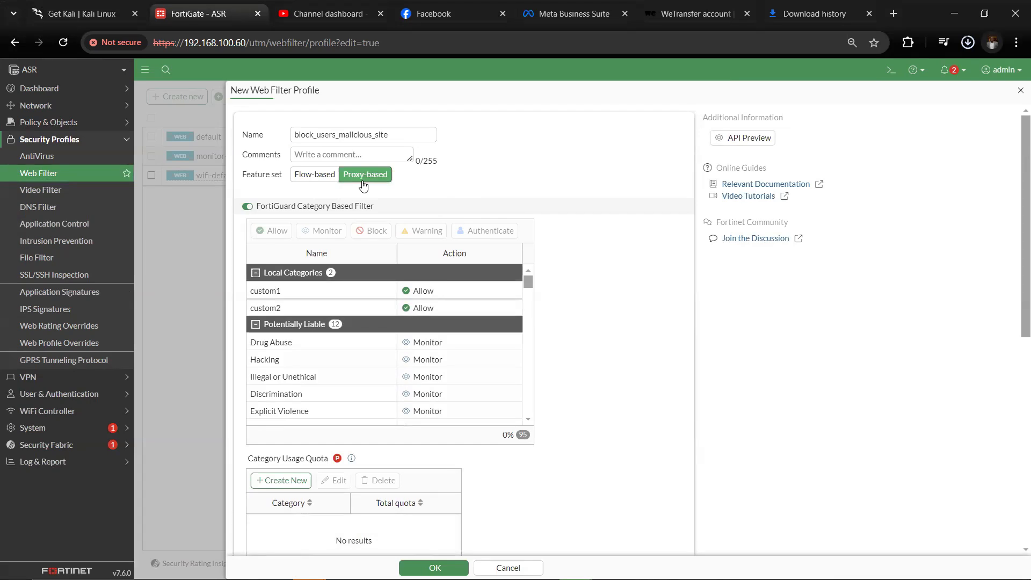
click(308, 177)
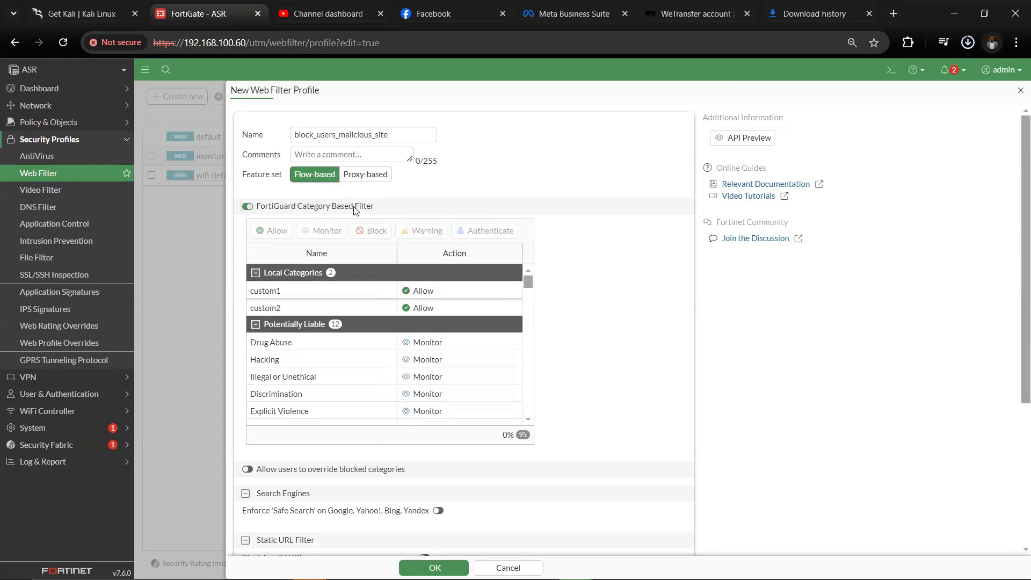
click(248, 208)
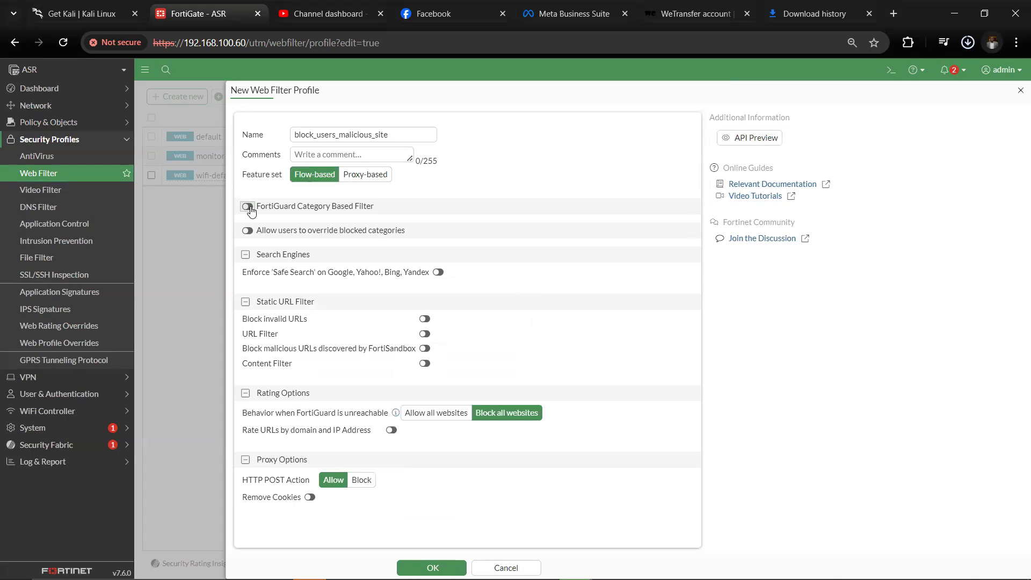
click(249, 207)
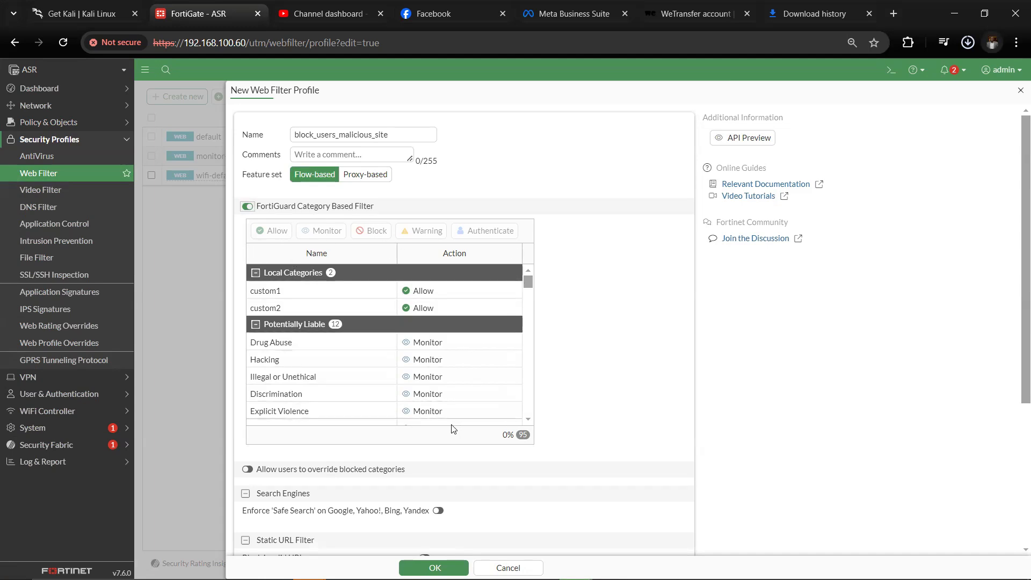
Set the Potentially Liable categories Drug Abuse, Hacking and Illegal or Unethical to Block
scroll(529, 283, down, 1)
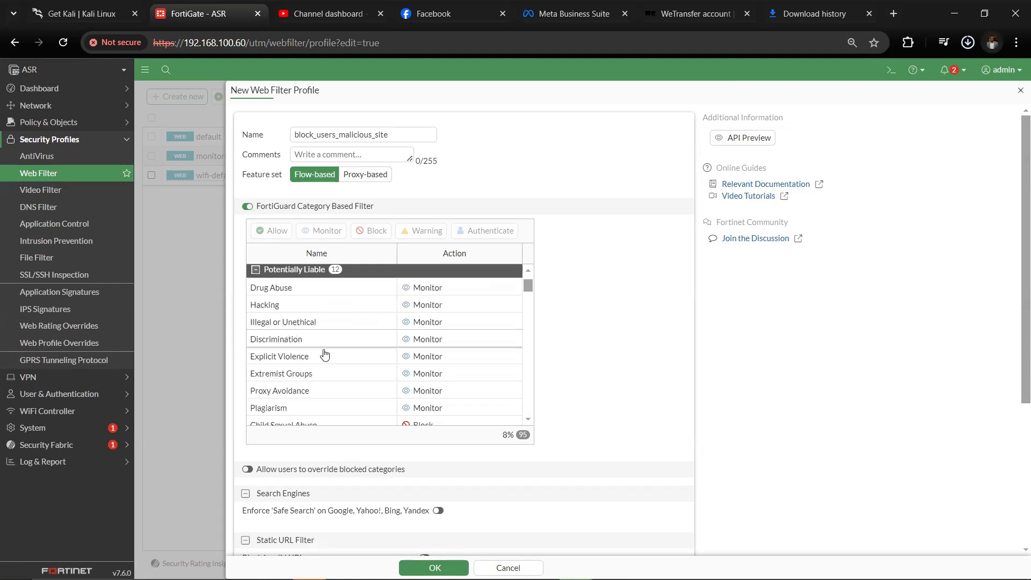
mouse_move(293, 342)
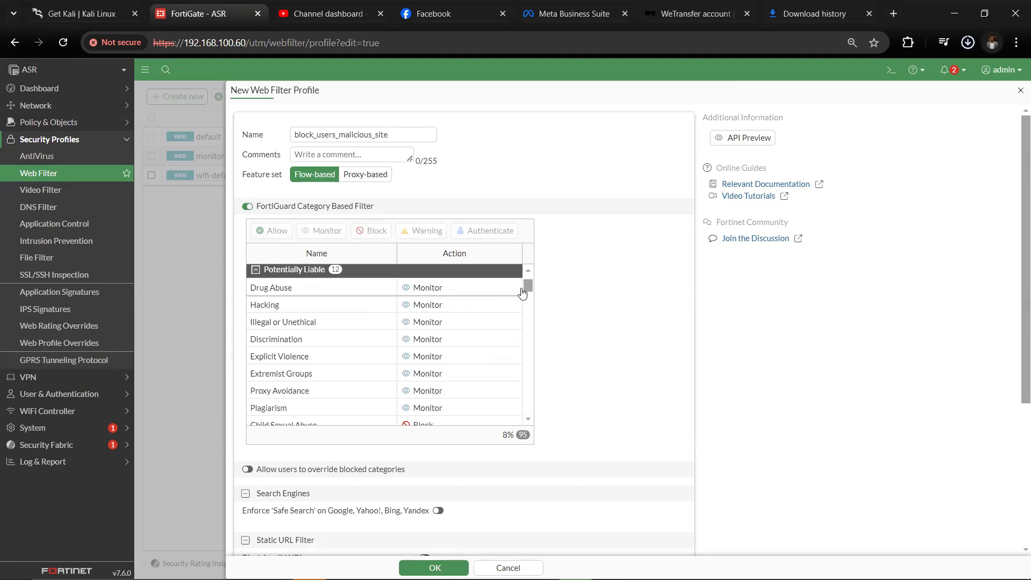
mouse_move(525, 285)
mouse_down()
mouse_move(525, 371)
mouse_move(546, 273)
mouse_move(531, 284)
mouse_up()
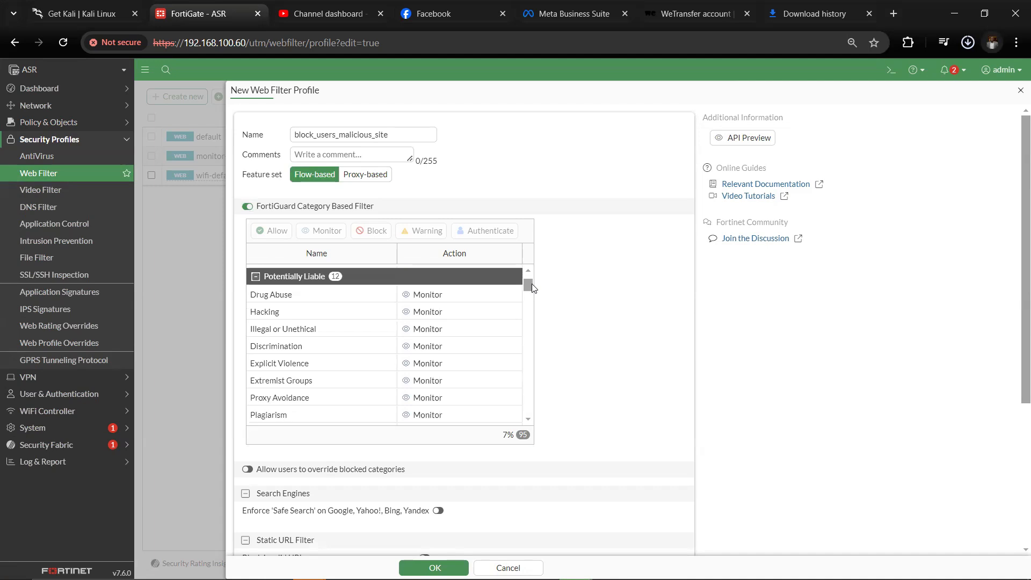
click(410, 304)
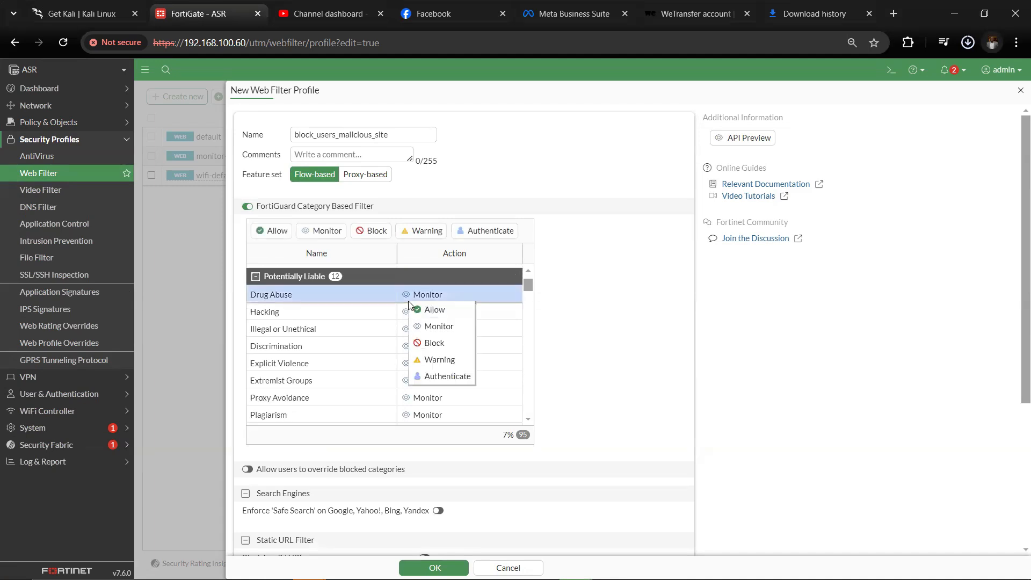
click(428, 339)
click(431, 317)
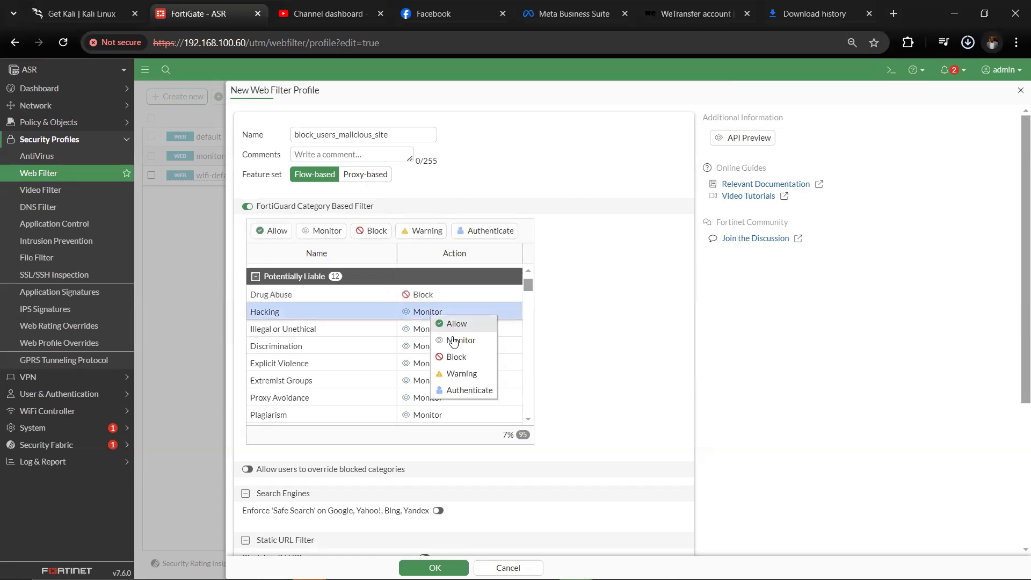
click(455, 357)
click(425, 331)
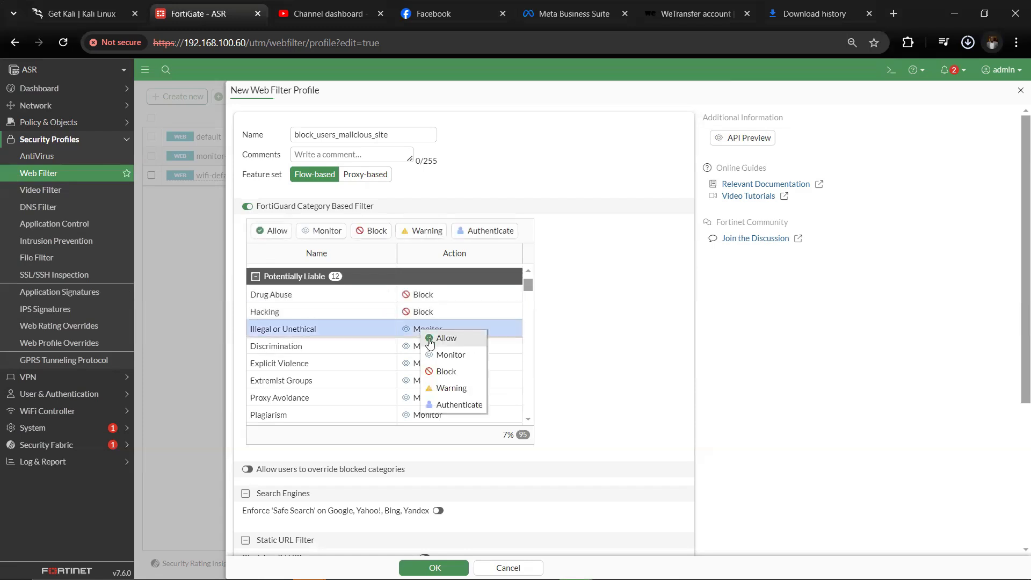
click(437, 360)
click(428, 333)
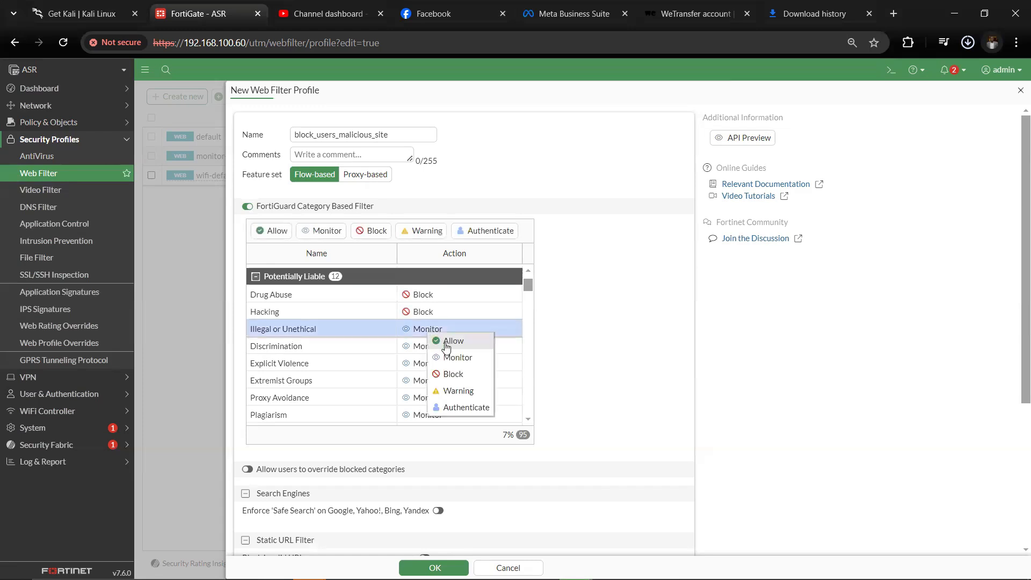
click(453, 372)
Set the Discrimination, Explicit Violence and Extremist Groups categories to Block
click(434, 348)
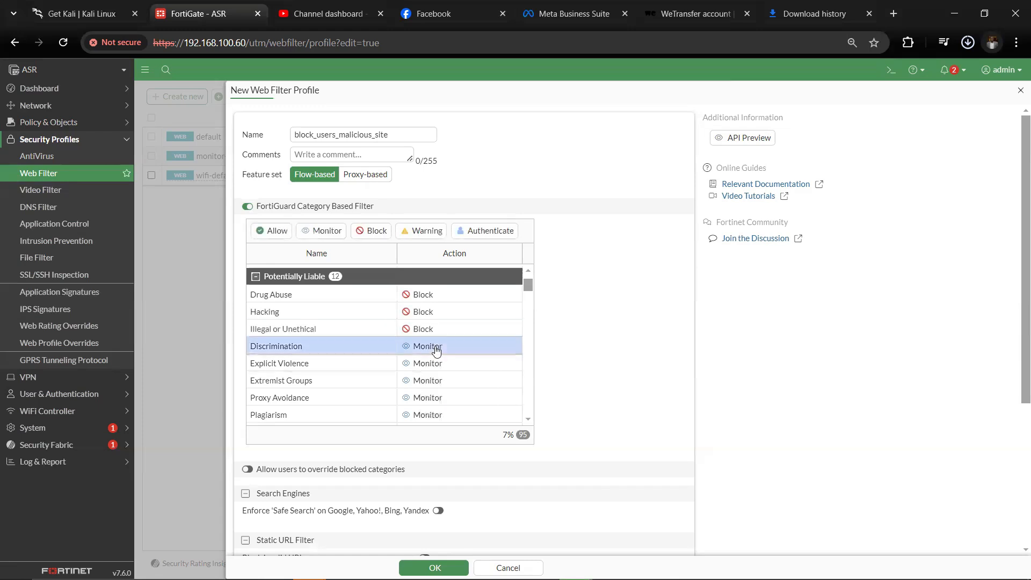
click(459, 392)
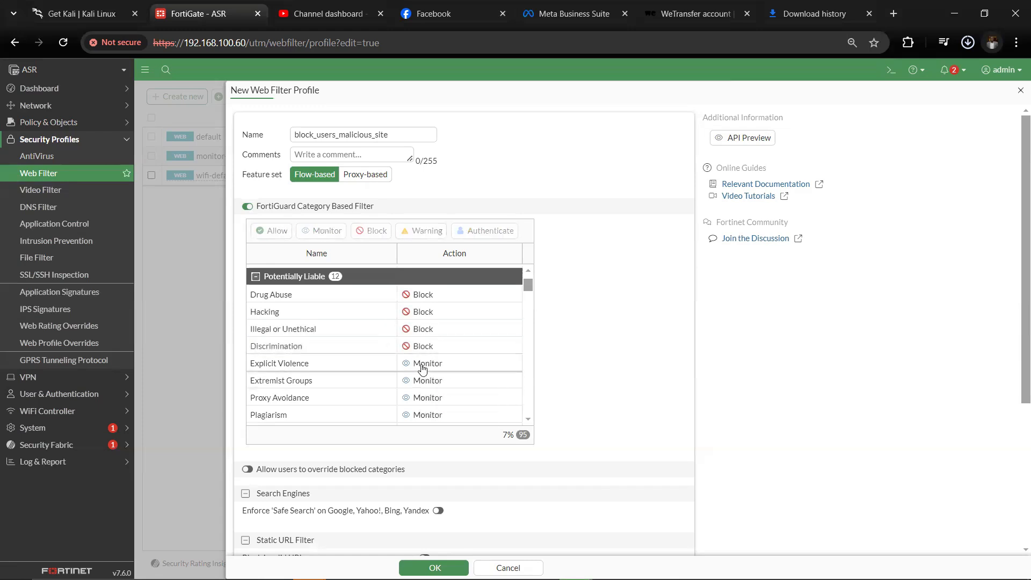
click(428, 363)
click(443, 407)
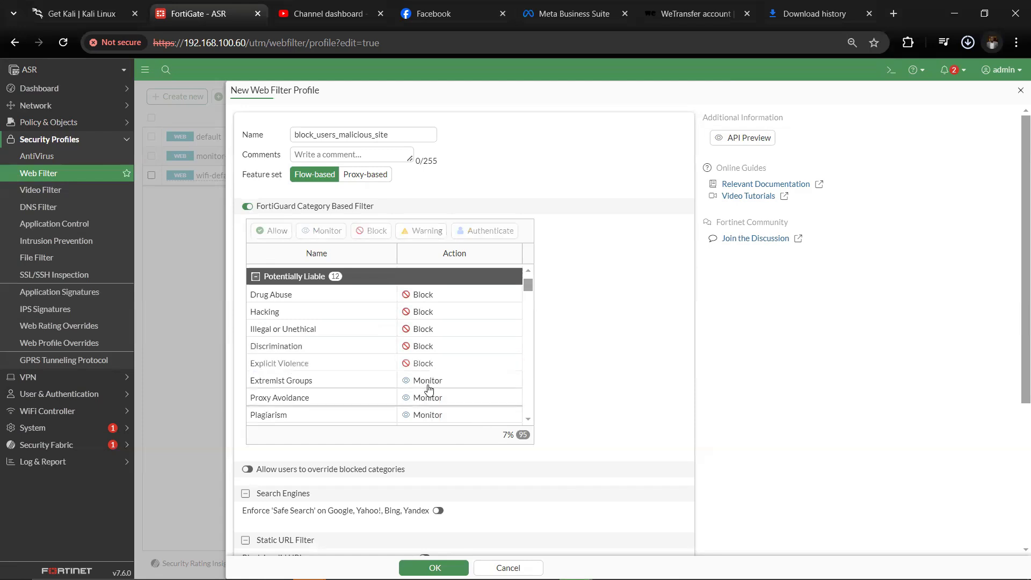
click(428, 382)
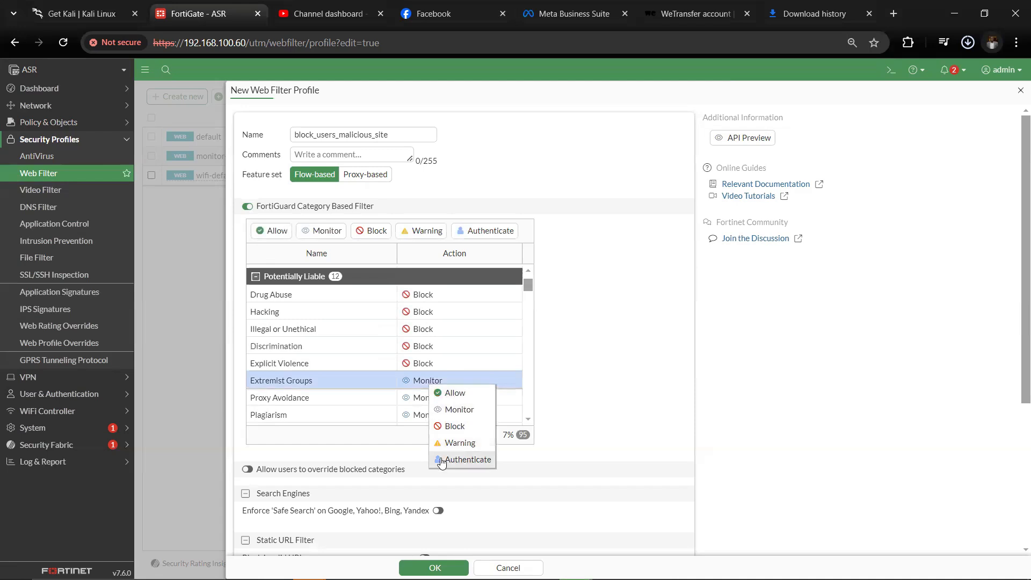
click(458, 427)
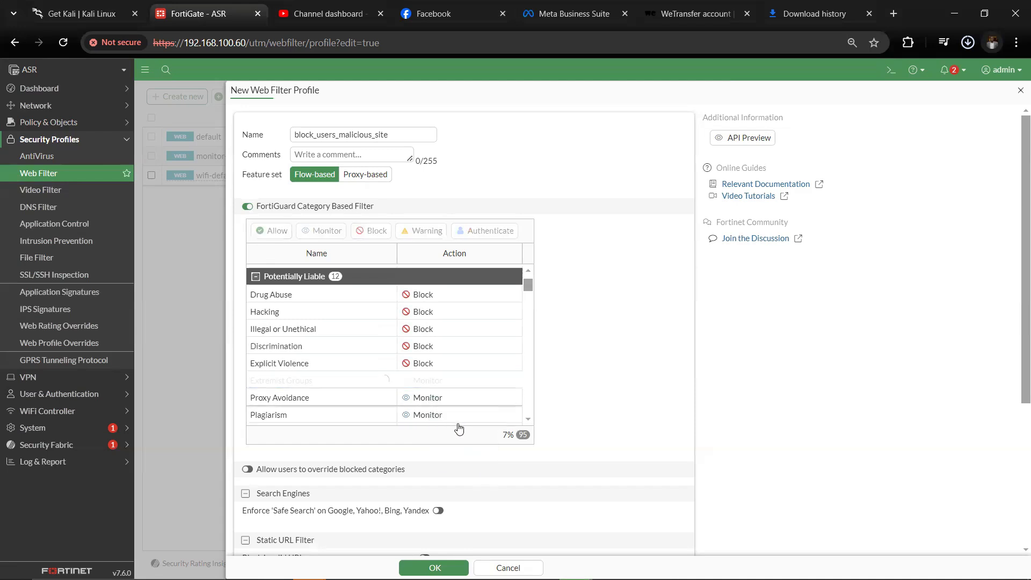
Set the Proxy Avoidance category to Block, dismissing the file-opening prompt that interrupts
click(428, 398)
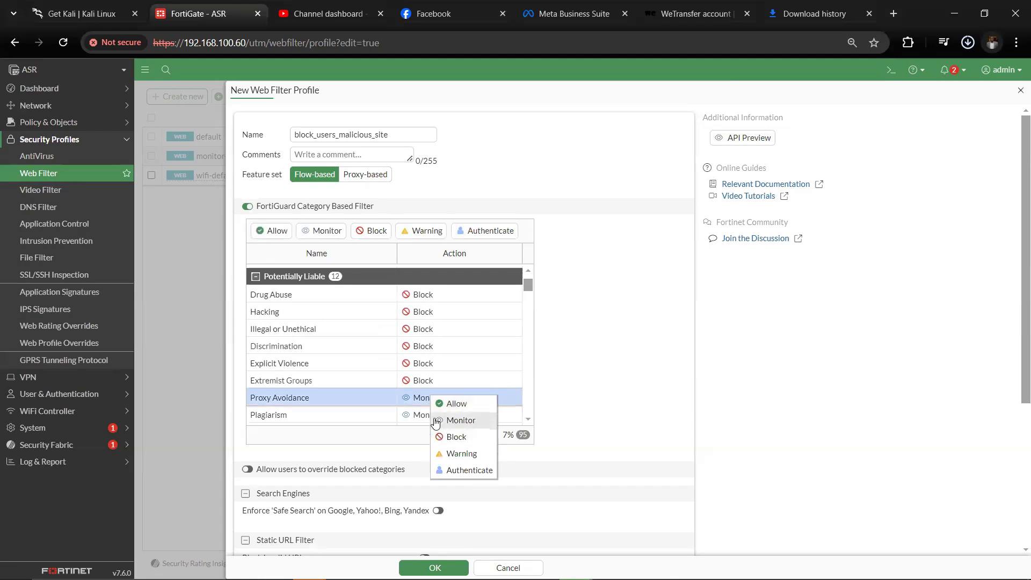
click(412, 402)
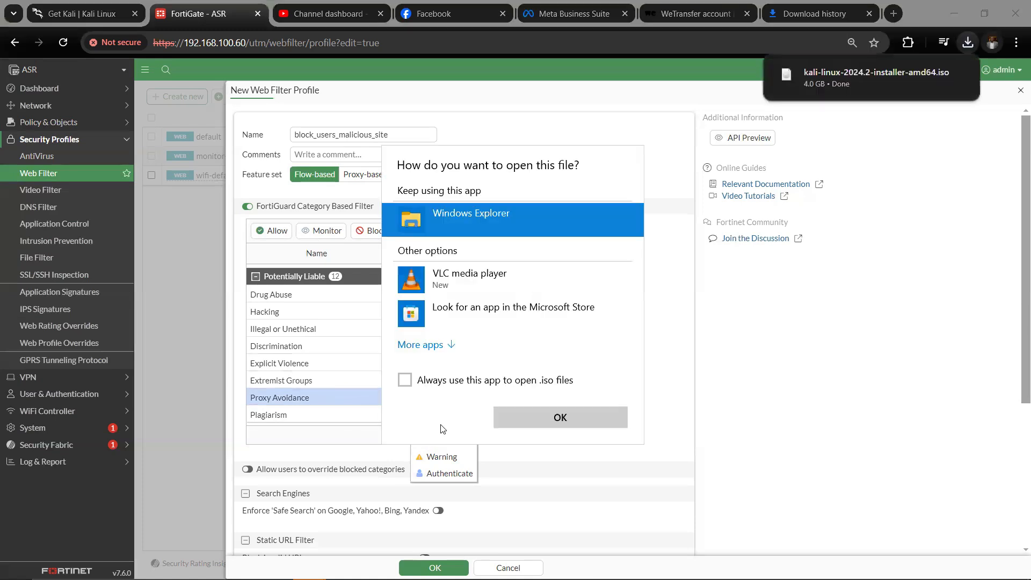
click(718, 331)
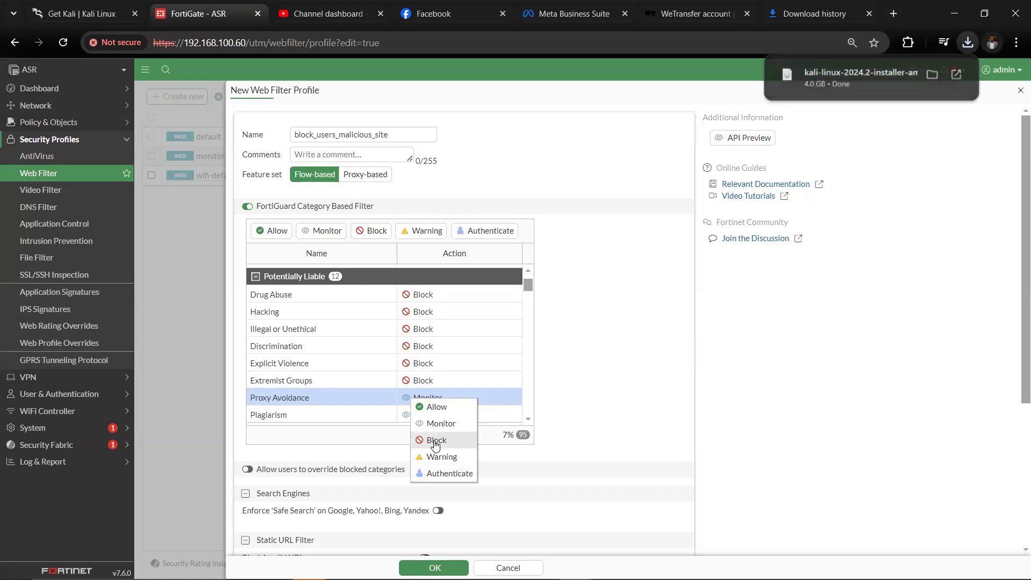
click(436, 440)
Set the Social Networking category under General Interest - Personal to Block
scroll(434, 376, down, 5)
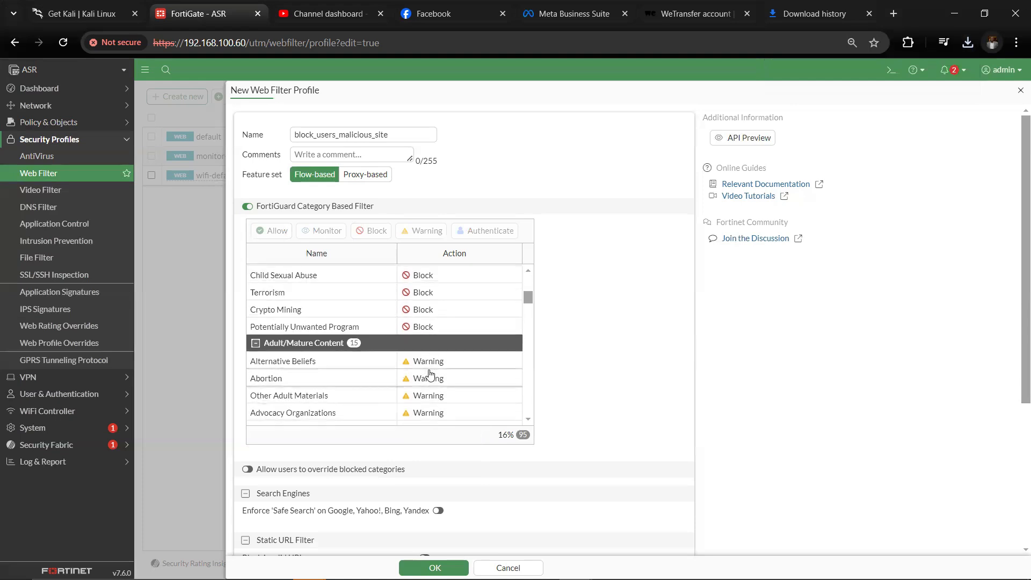
scroll(430, 368, down, 2)
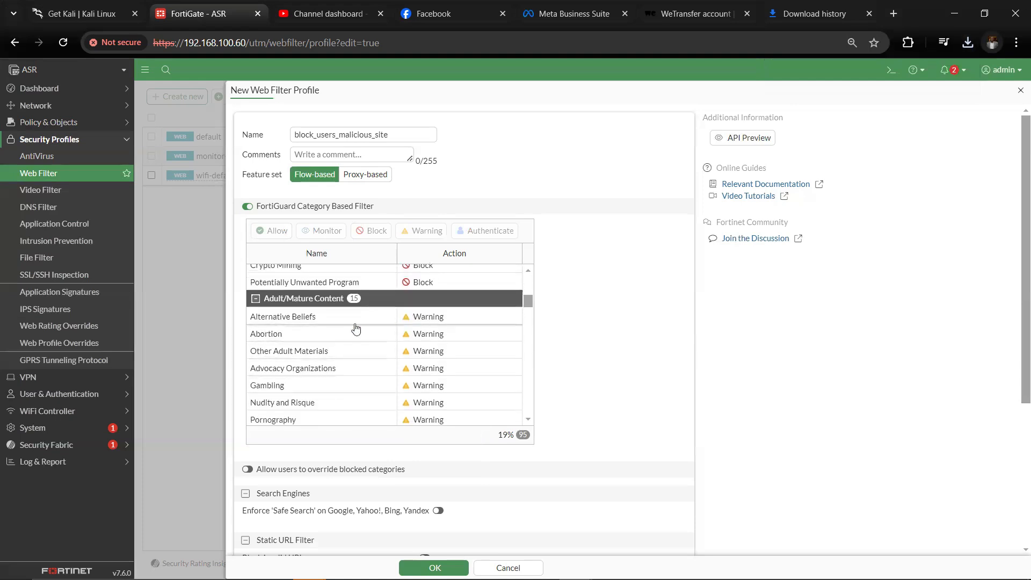
drag(528, 301, 544, 364)
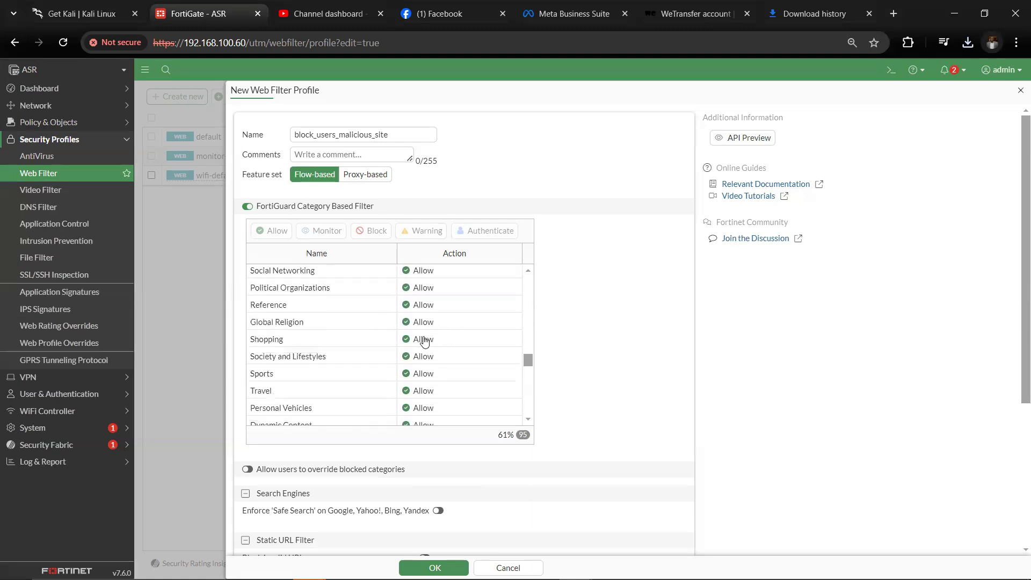
scroll(406, 338, up, 1)
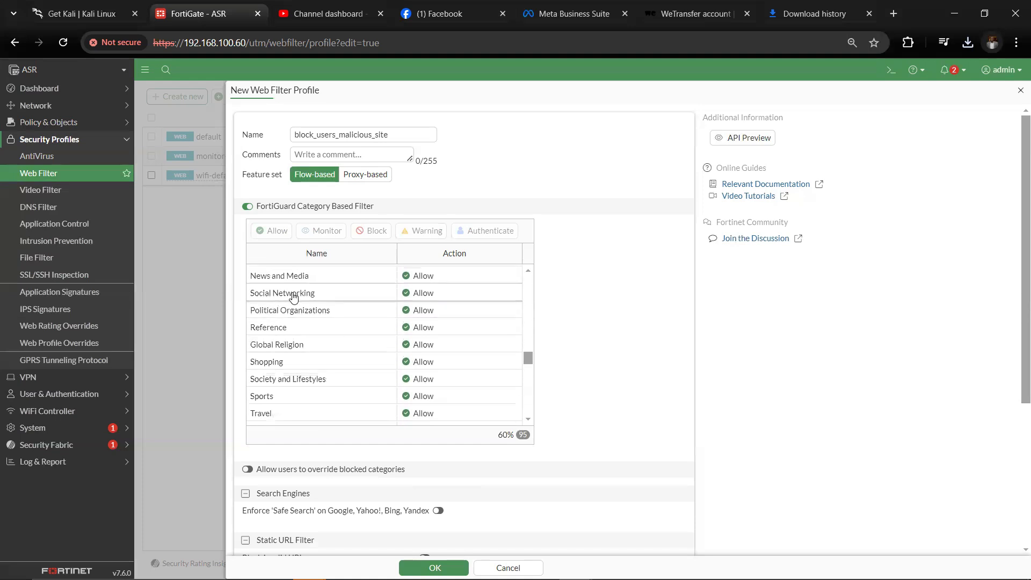
click(337, 297)
right_click(356, 297)
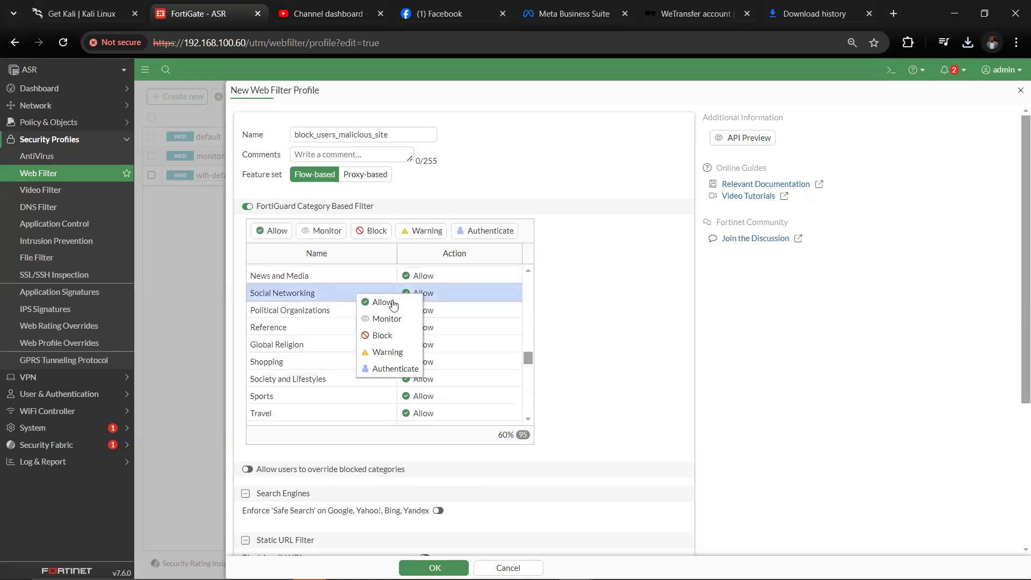
click(403, 340)
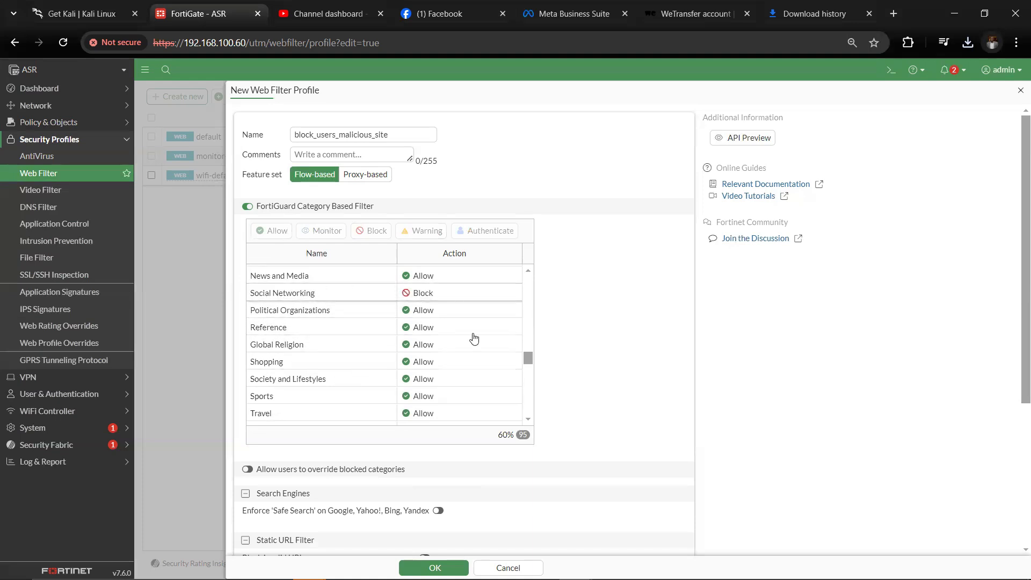
Review the actions assigned to the General Interest, Security Risk and Bandwidth Consuming categories
drag(525, 360, 531, 397)
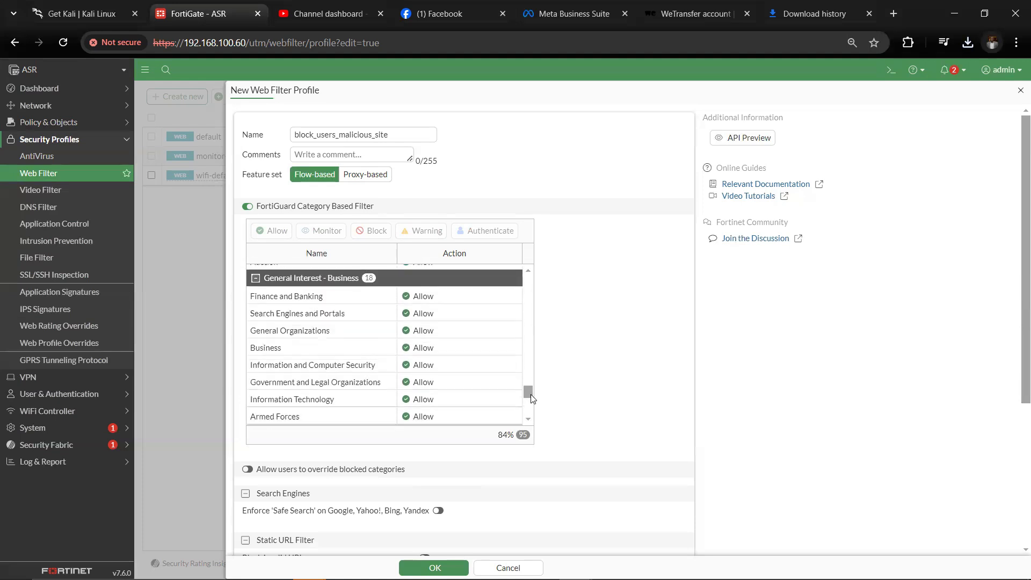
mouse_move(318, 390)
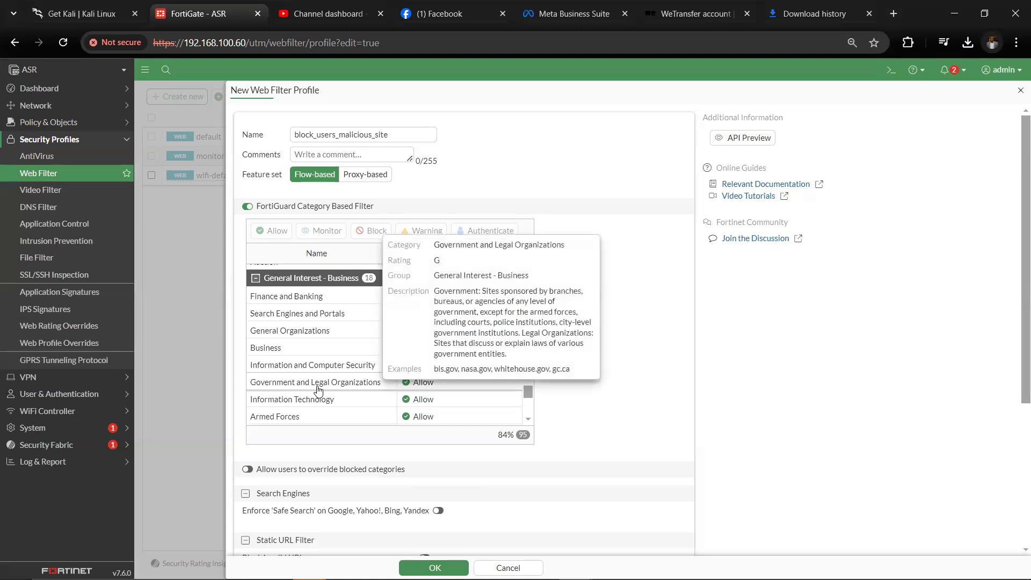
scroll(318, 390, up, 8)
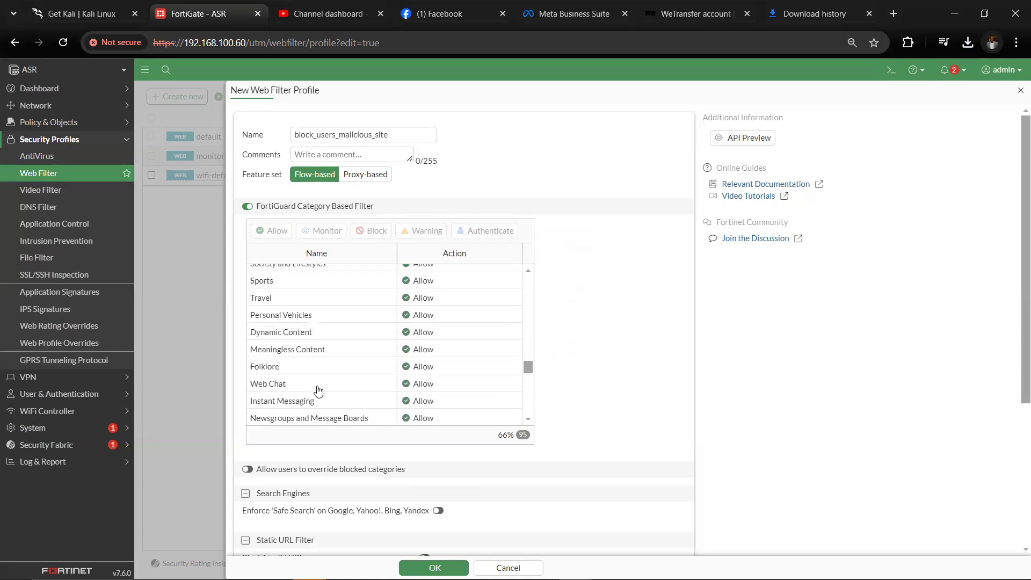
scroll(318, 390, up, 6)
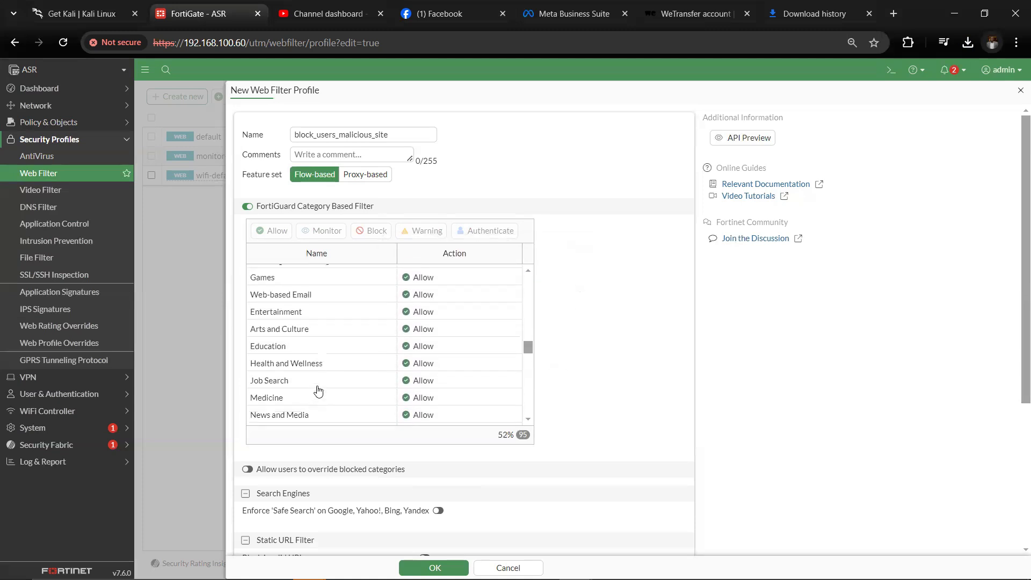
scroll(318, 389, up, 6)
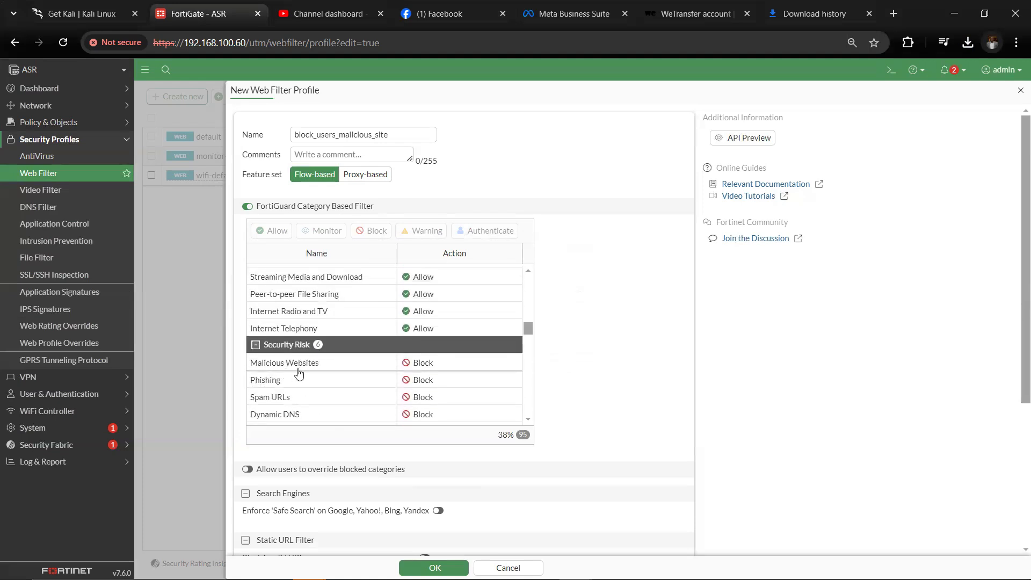
scroll(301, 379, down, 2)
scroll(295, 326, up, 3)
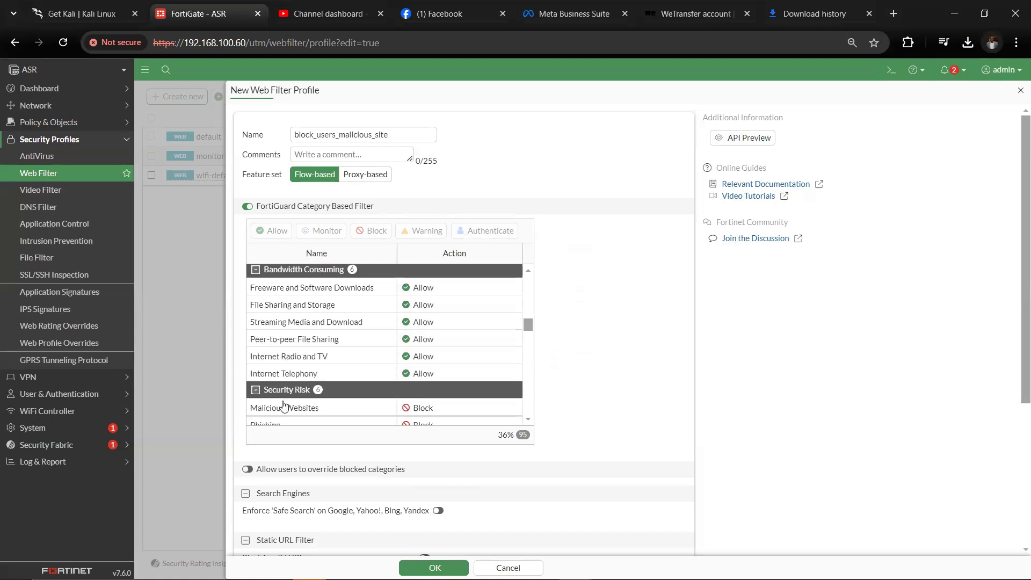
scroll(292, 365, down, 3)
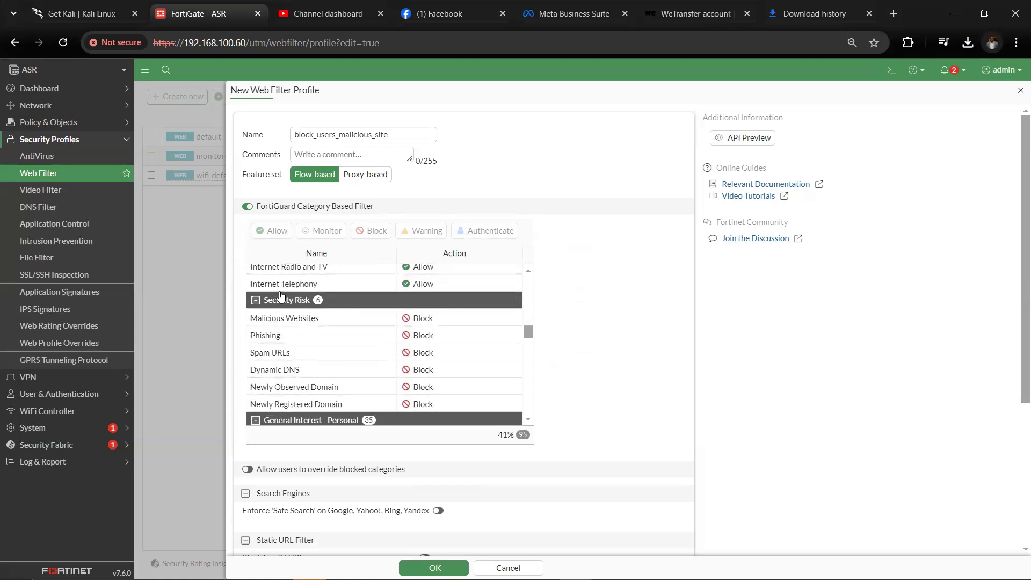
scroll(311, 369, up, 1)
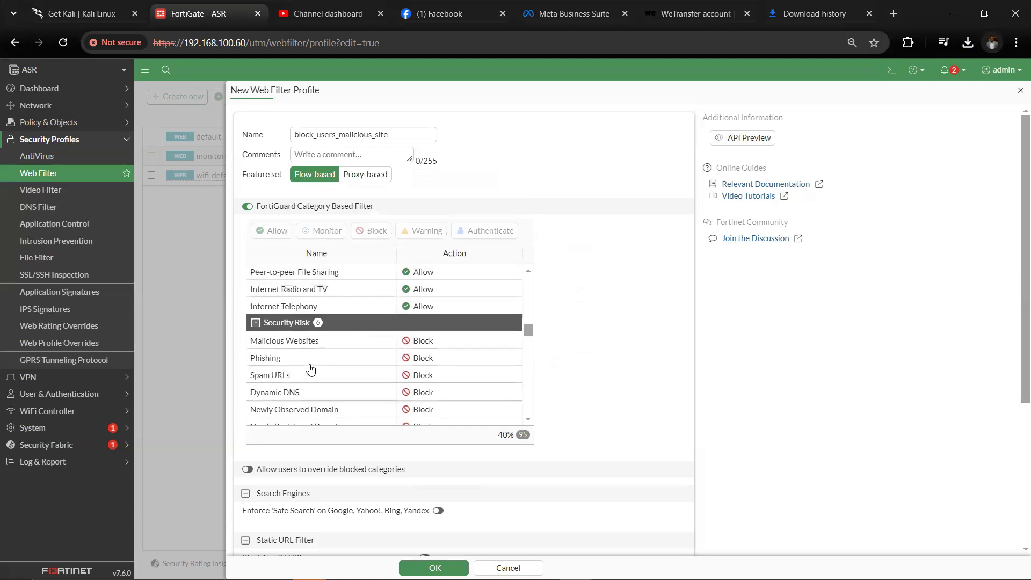
scroll(311, 369, up, 1)
scroll(310, 368, up, 2)
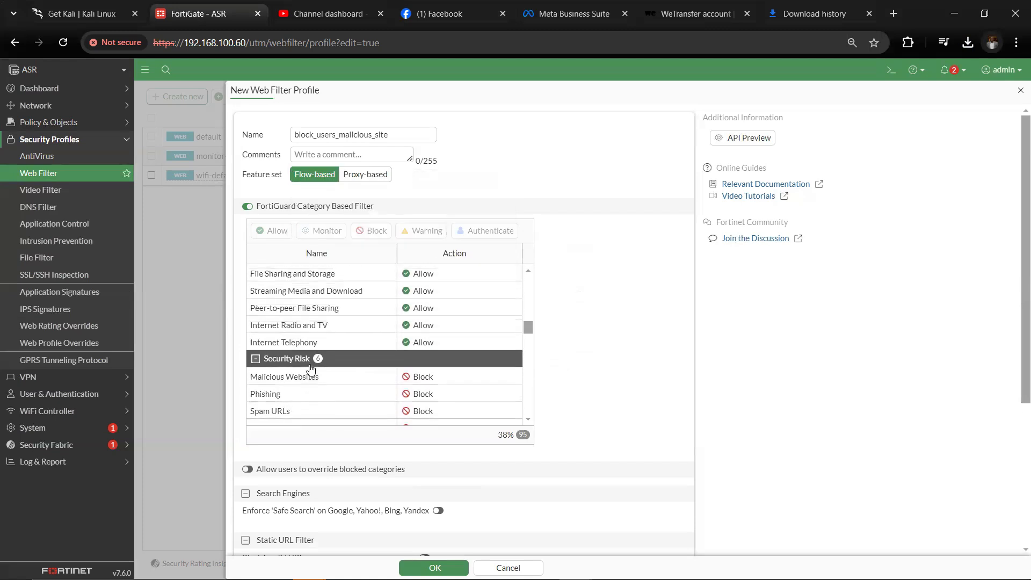
Set the Adult/Mature Content categories Pornography and Nudity and Risque to Block
scroll(311, 369, up, 2)
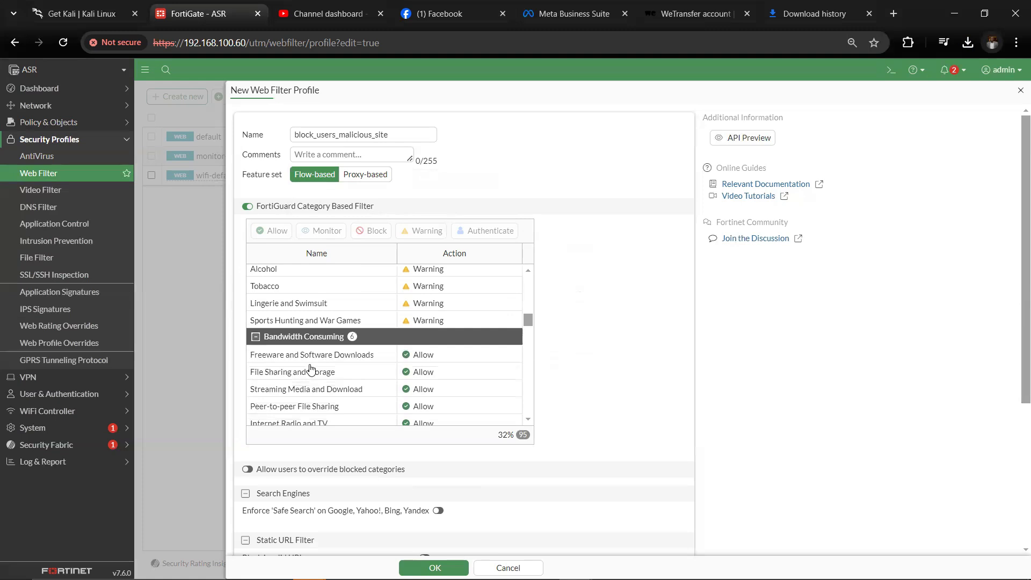
scroll(310, 369, up, 2)
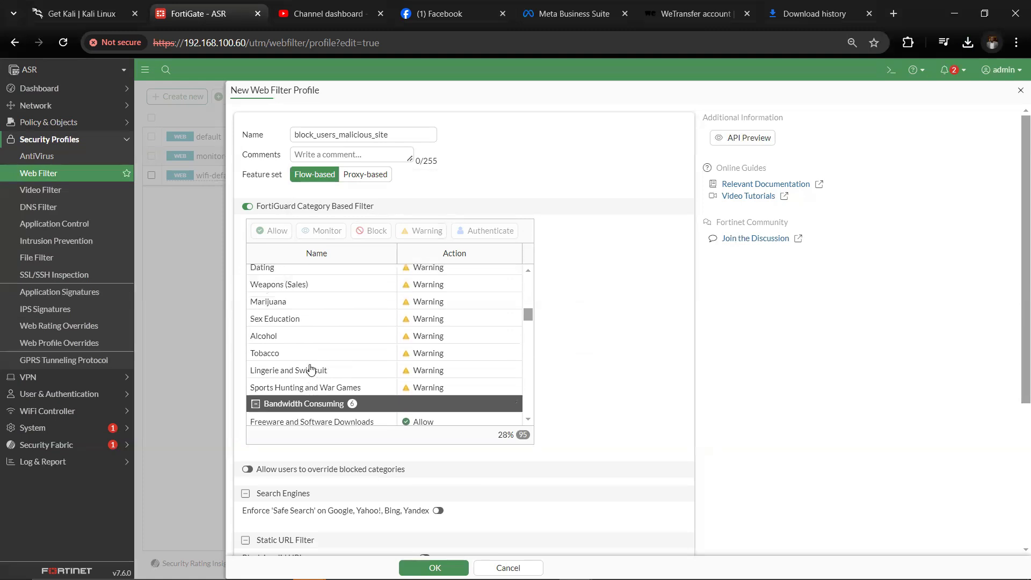
scroll(310, 369, up, 4)
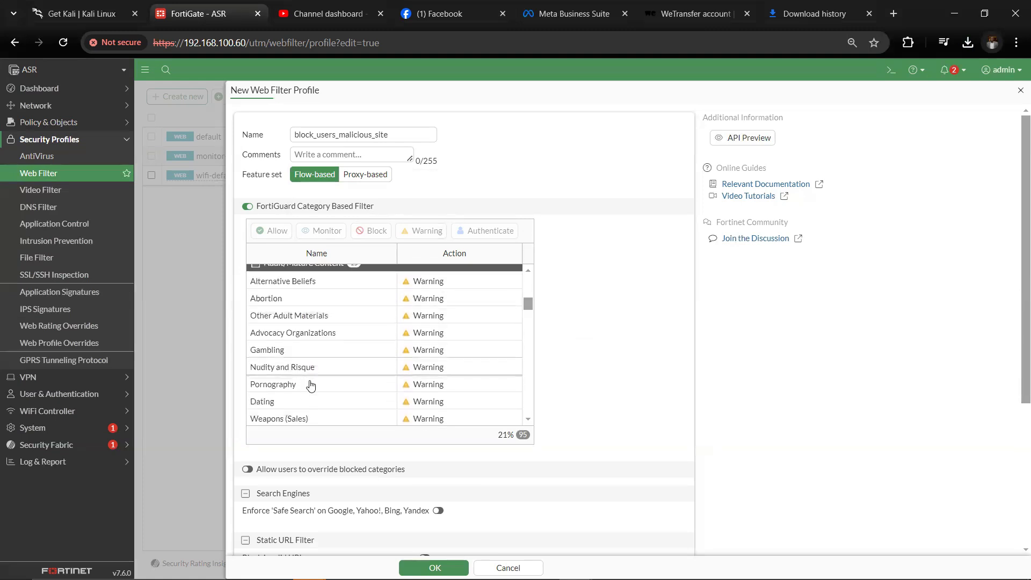
right_click(310, 385)
click(347, 420)
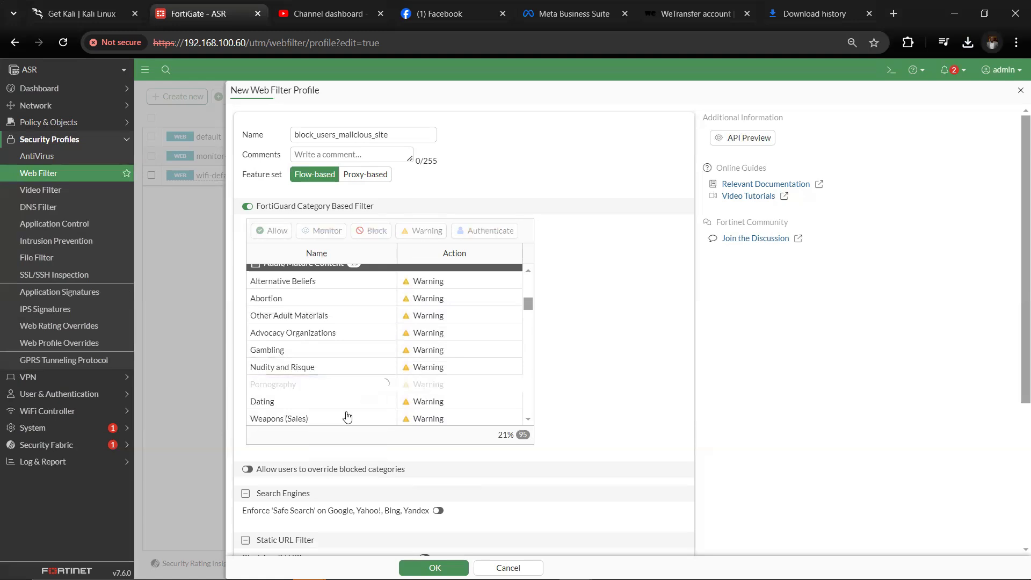
right_click(348, 372)
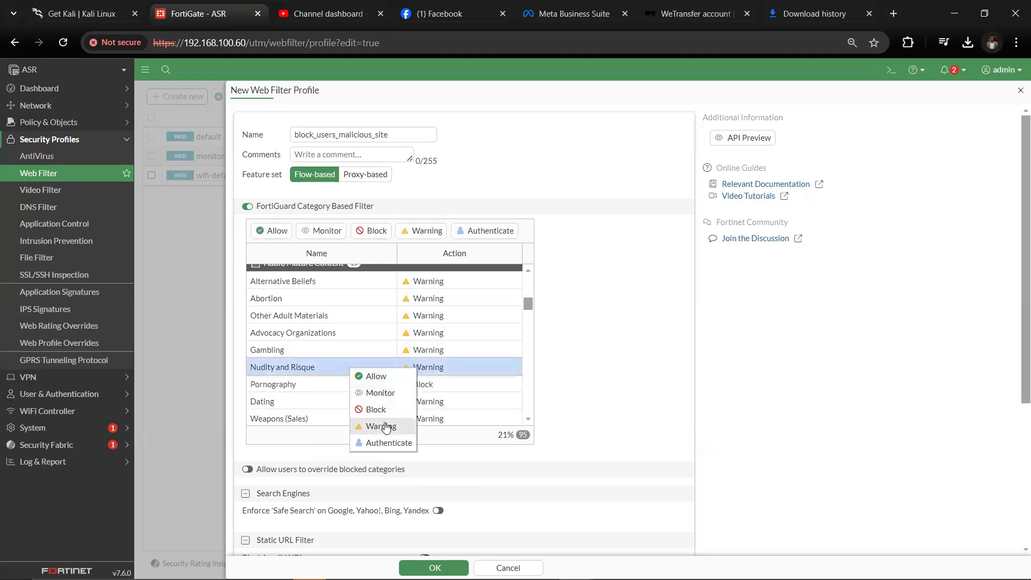
click(377, 409)
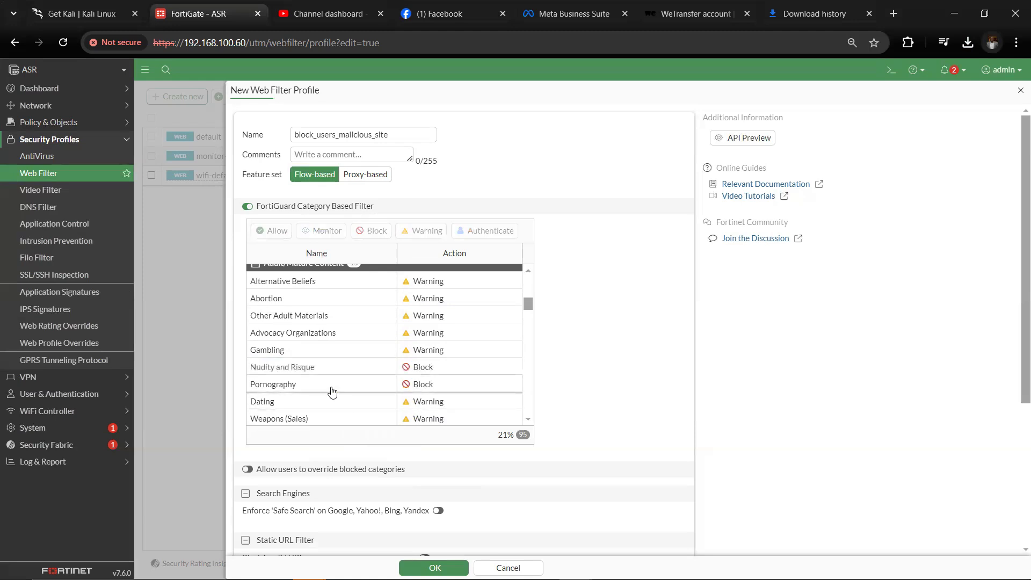
Recheck the Potentially Liable categories and set the Gambling category under Adult/Mature Content to Block
scroll(329, 391, up, 5)
scroll(332, 391, up, 3)
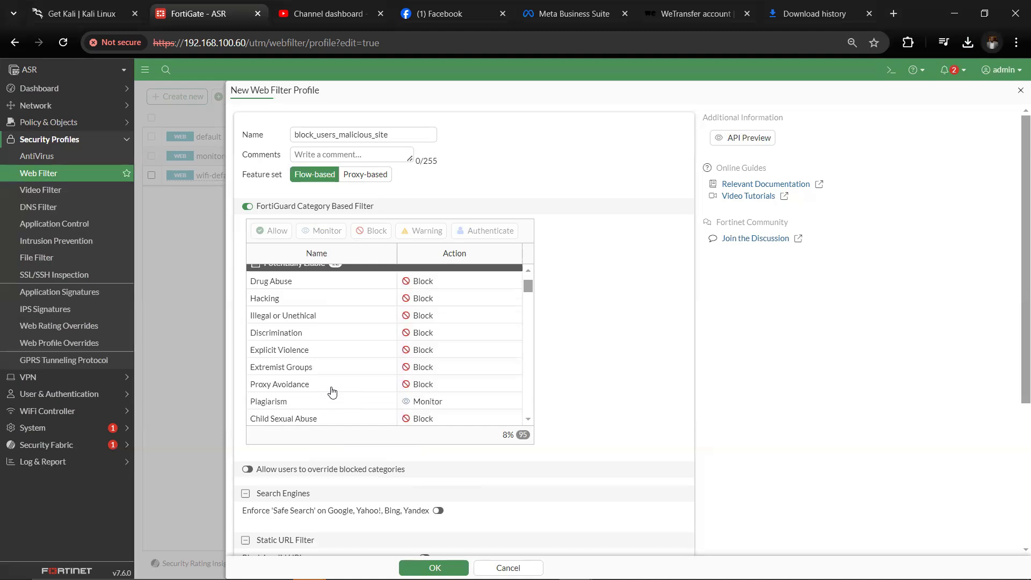
scroll(331, 392, down, 3)
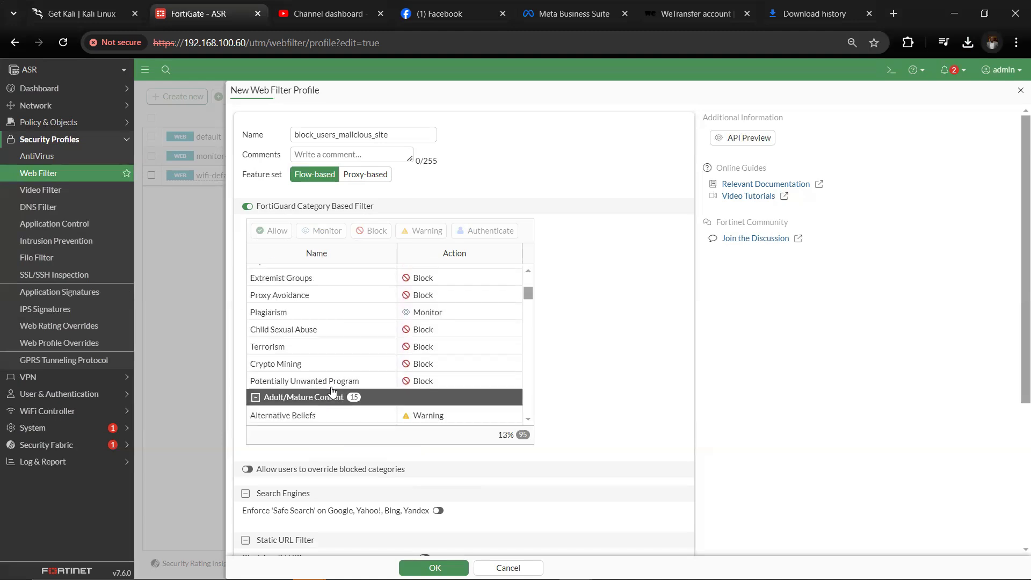
scroll(330, 391, up, 6)
drag(528, 280, 527, 305)
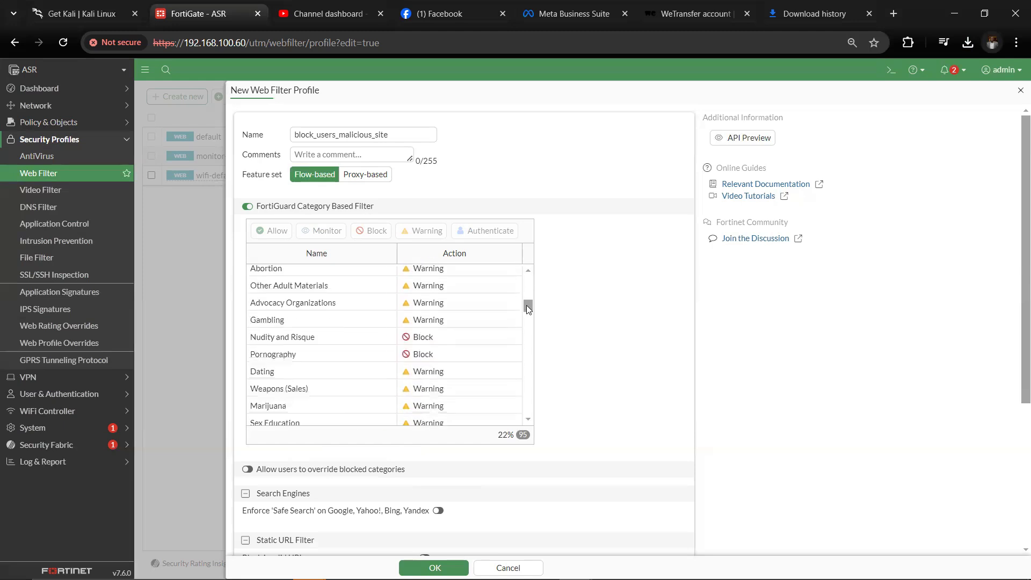
click(317, 322)
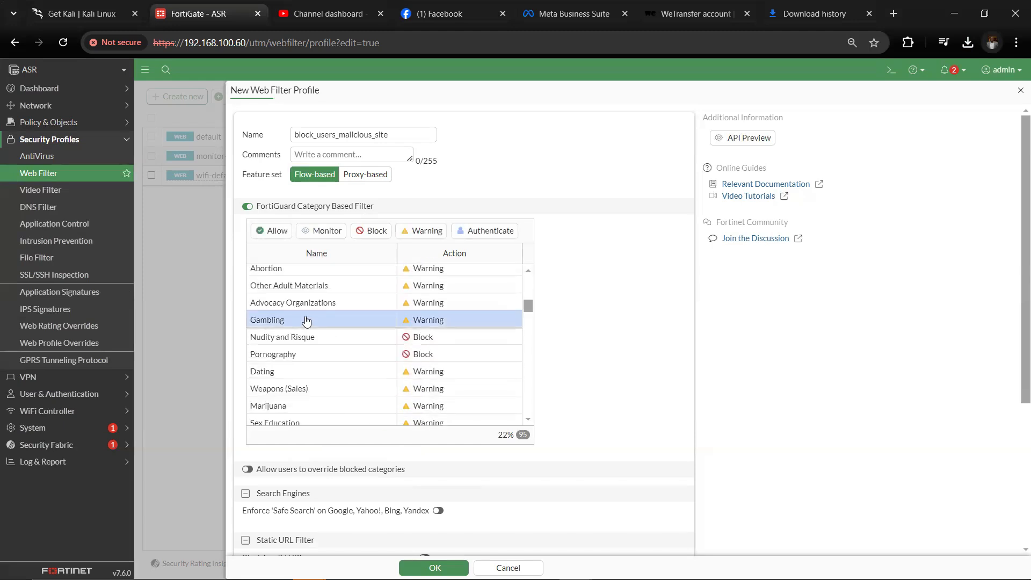
right_click(307, 320)
click(331, 358)
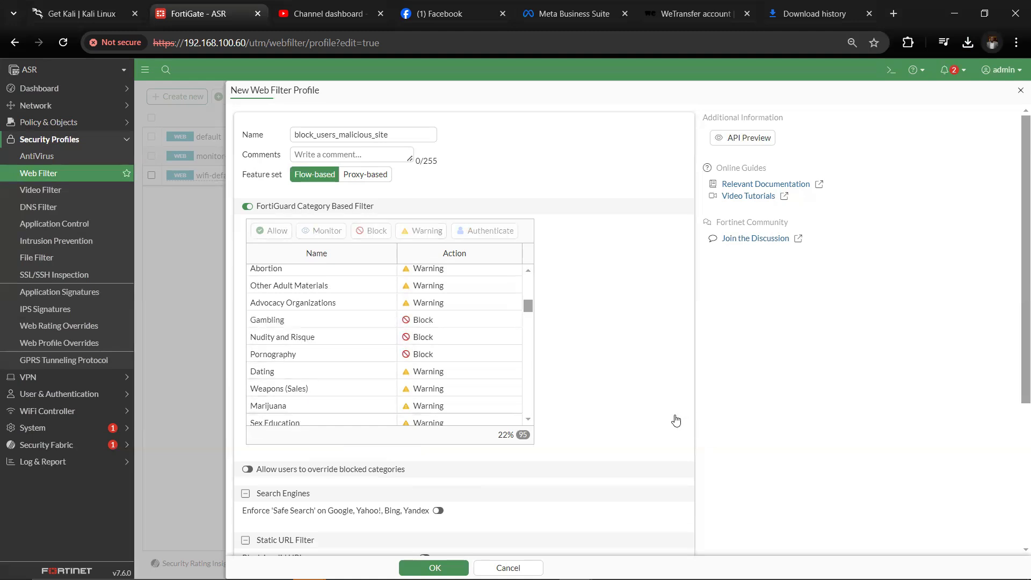
Inspect the options for letting users override blocked categories, leave the override off, and review the remaining filter settings
scroll(669, 424, down, 3)
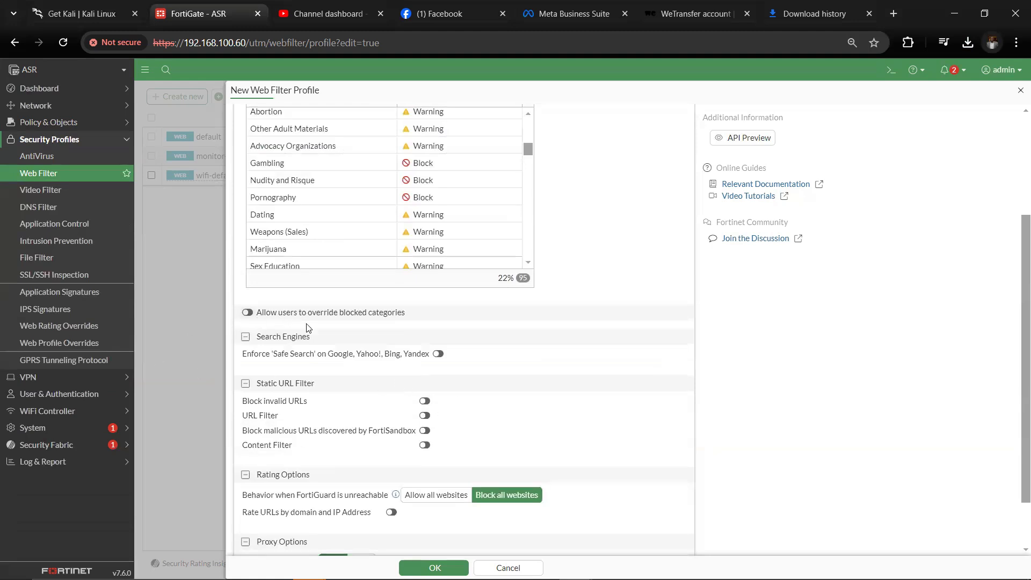
click(247, 312)
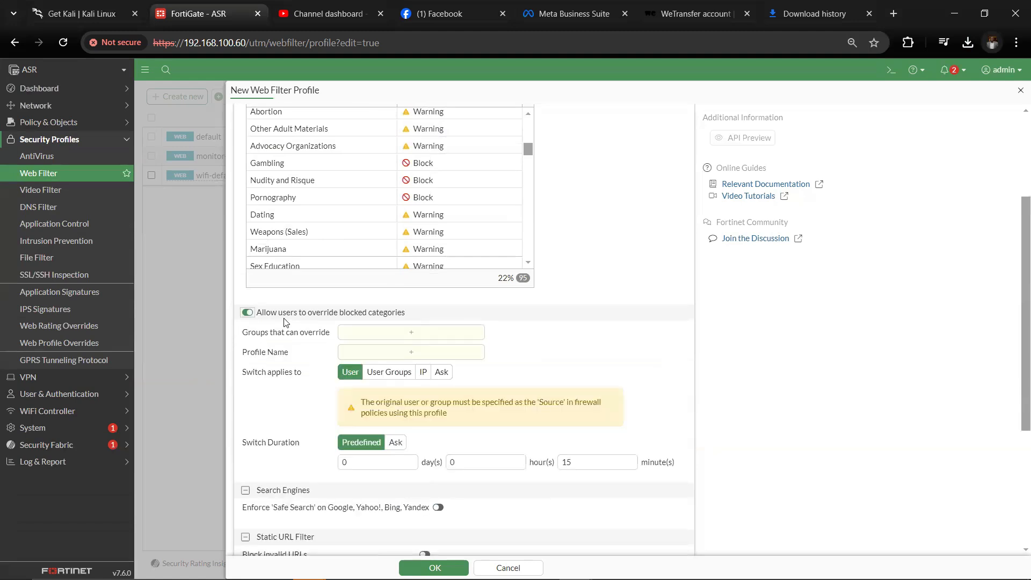
click(247, 313)
scroll(248, 327, down, 2)
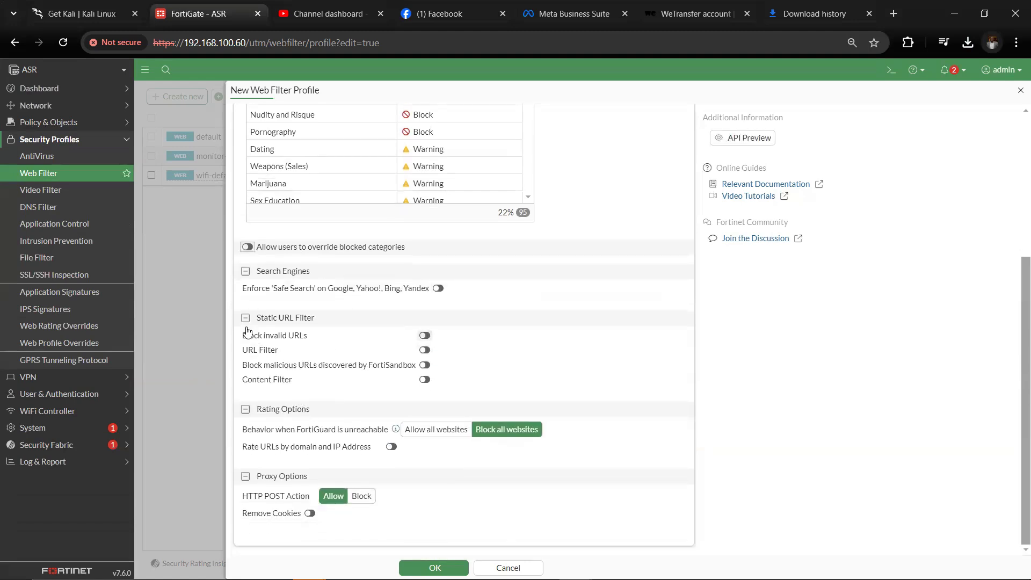
scroll(248, 330, up, 1)
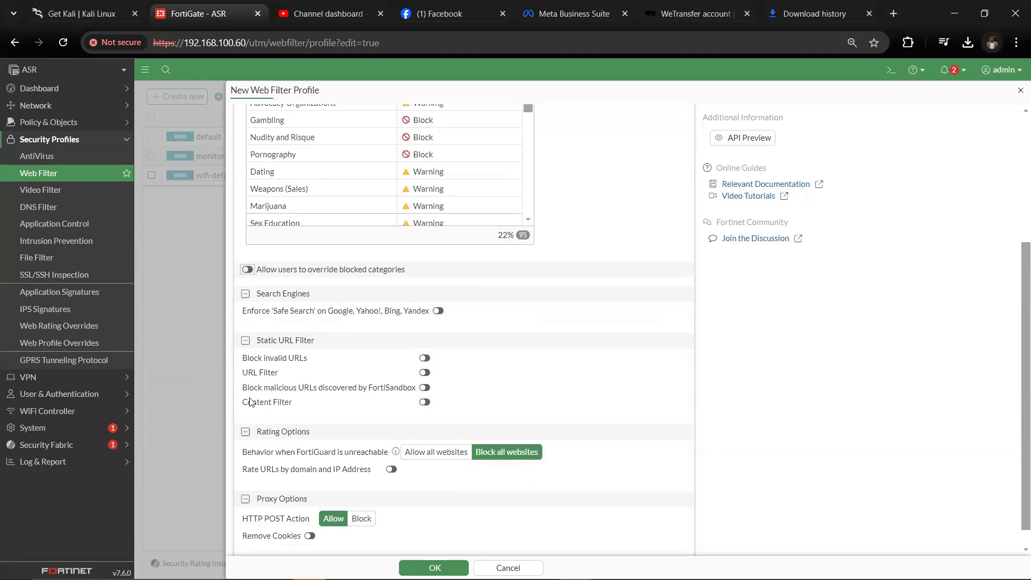
scroll(303, 150, up, 1)
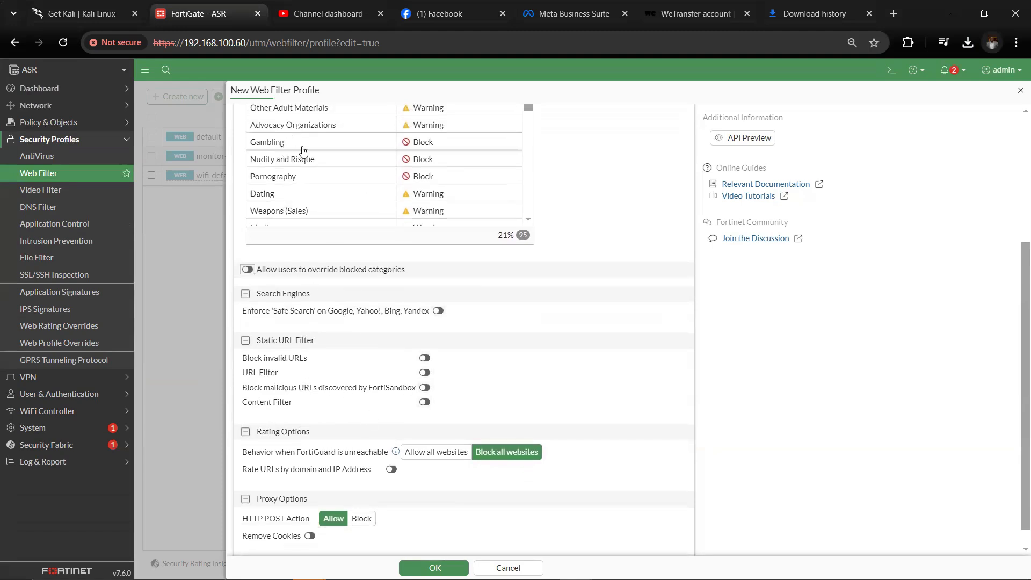
mouse_move(336, 155)
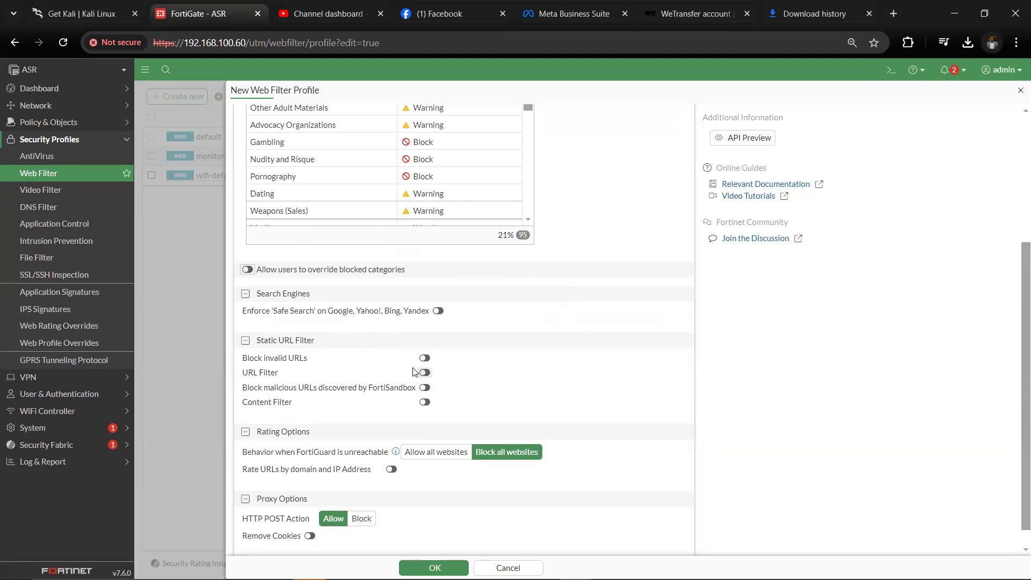
Enable blocking of invalid URLs and the URL filter in the profile's Static URL Filter settings
click(425, 359)
drag(242, 357, 298, 380)
click(280, 376)
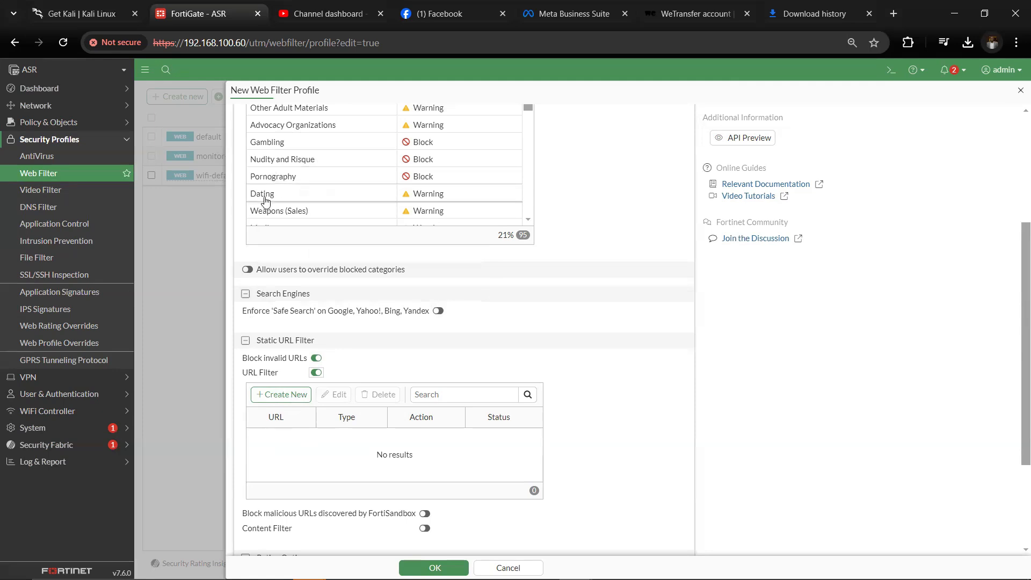
Review the actions assigned across the FortiGuard categories, from Potentially Liable through General Interest - Personal, including Social Networking
mouse_move(258, 198)
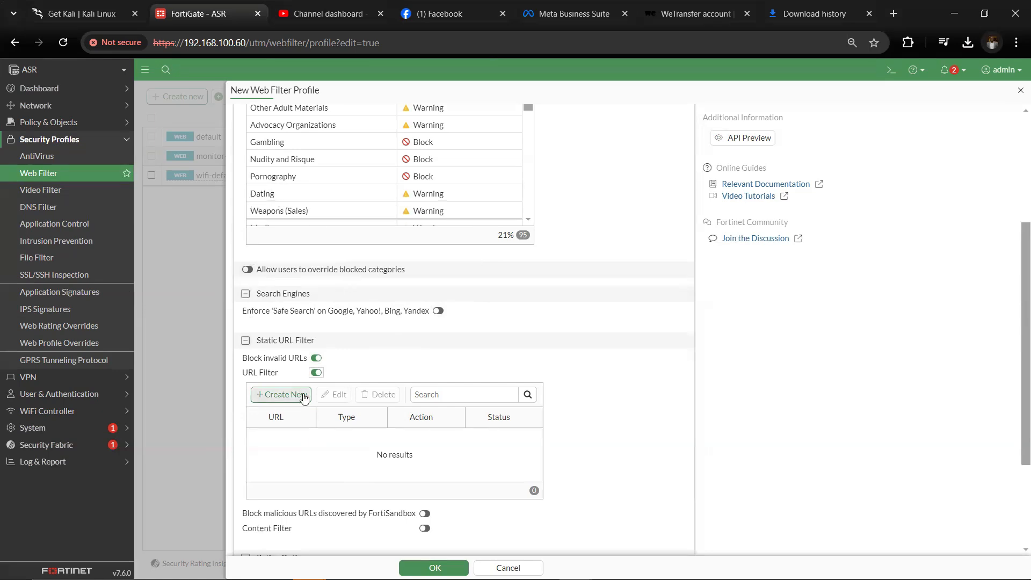
scroll(388, 212, up, 5)
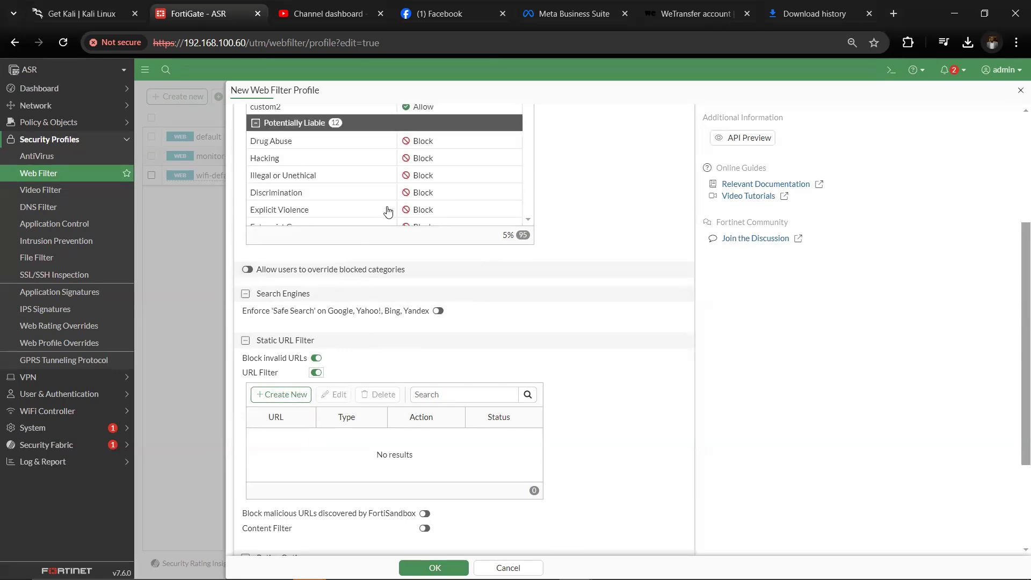
scroll(388, 211, down, 3)
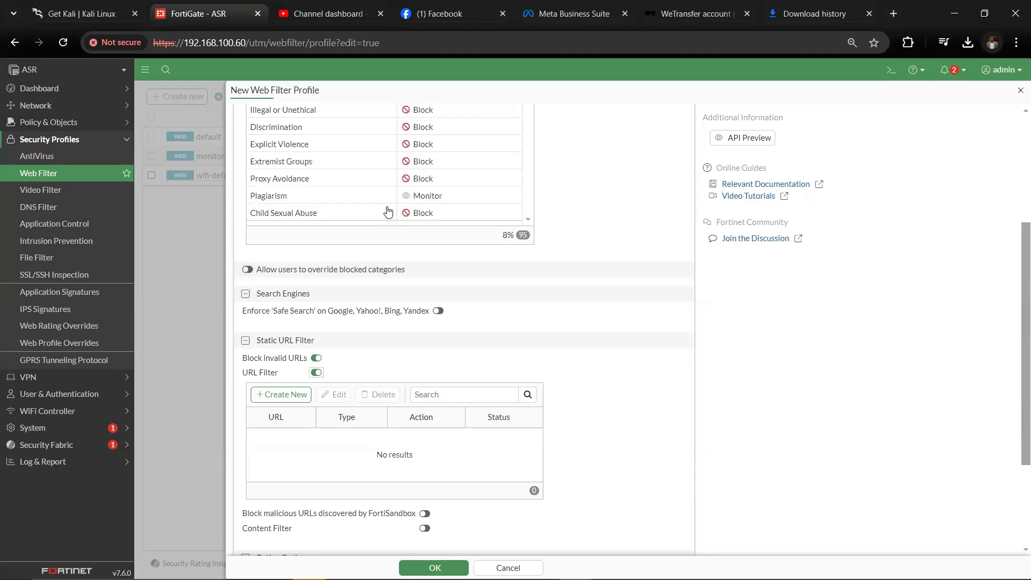
scroll(387, 211, down, 6)
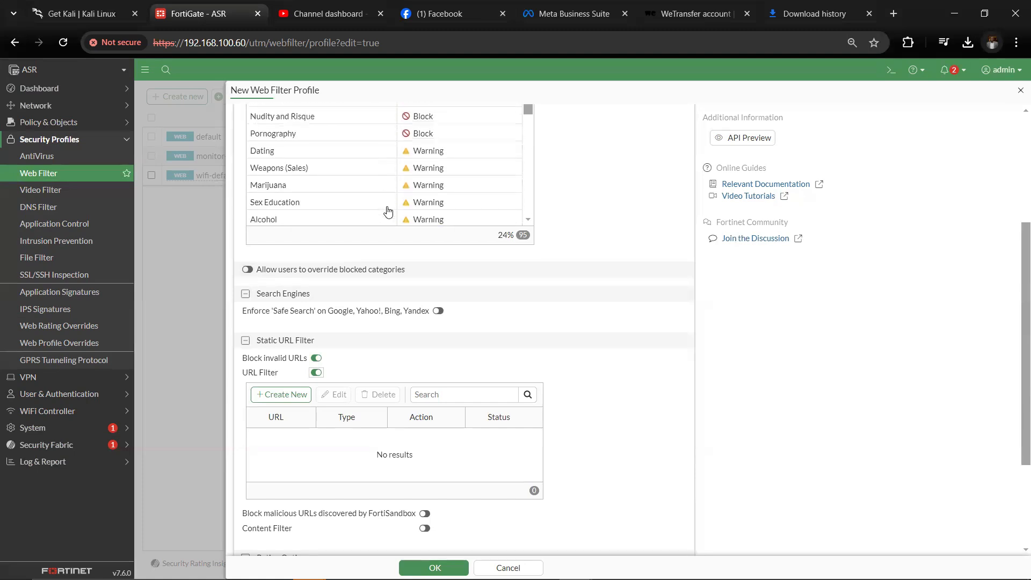
scroll(388, 211, down, 3)
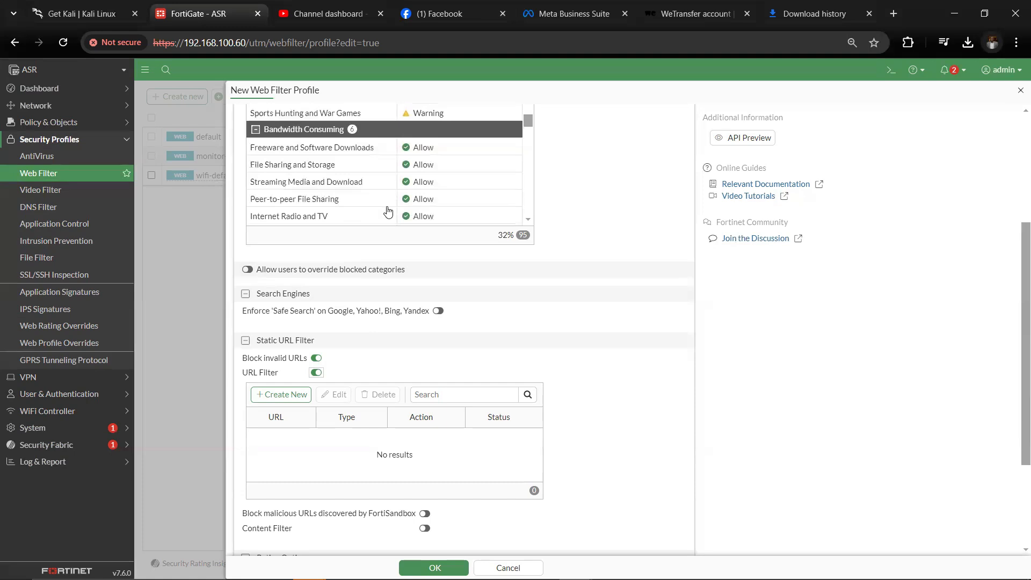
scroll(388, 211, down, 4)
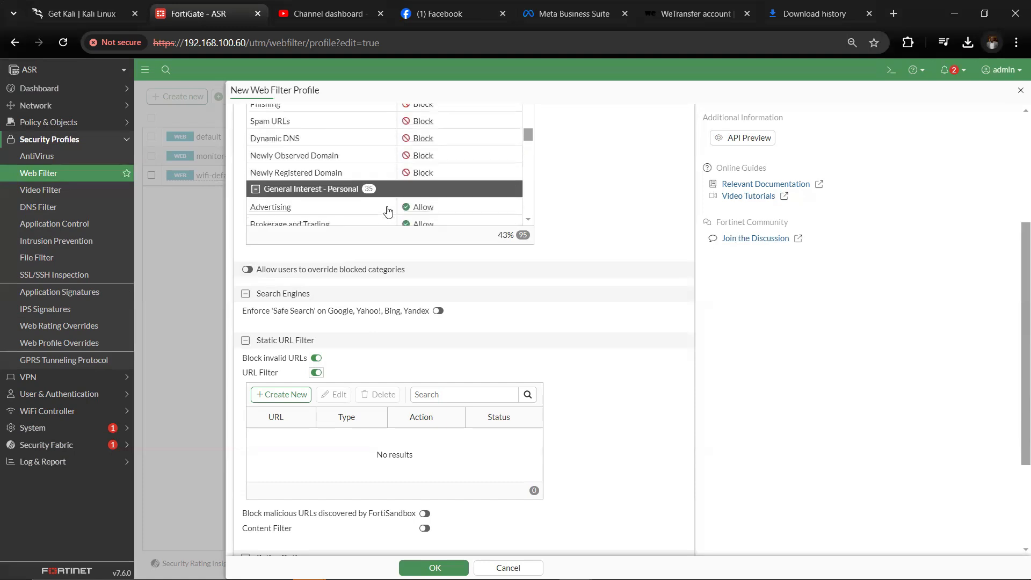
scroll(388, 211, down, 3)
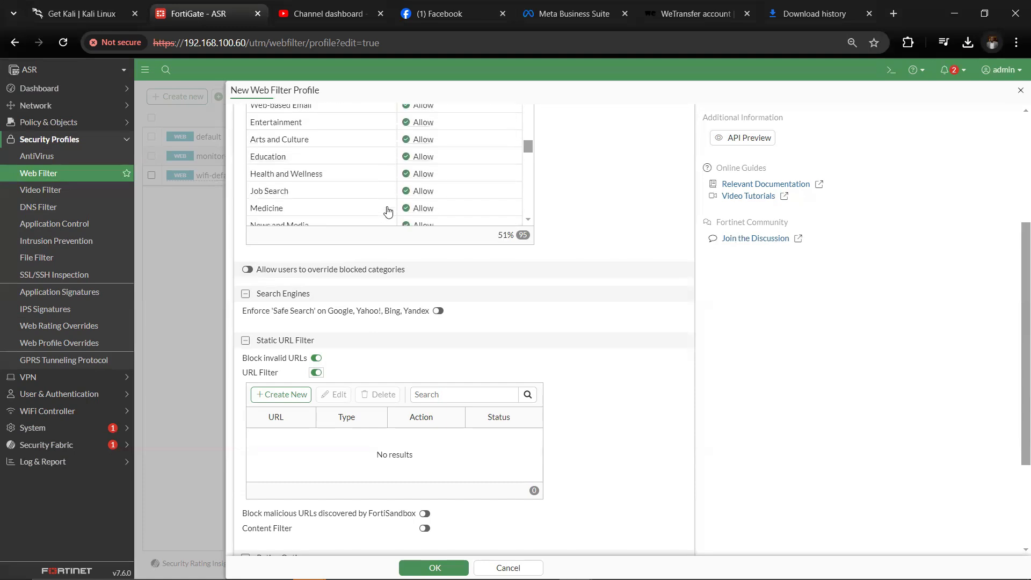
scroll(388, 212, down, 3)
scroll(388, 211, up, 2)
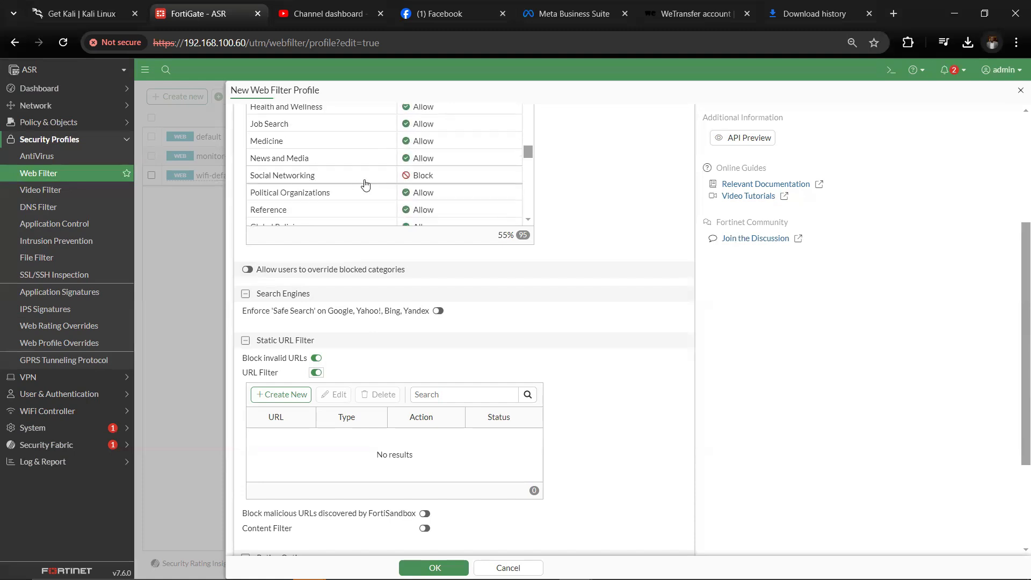
scroll(333, 318, up, 1)
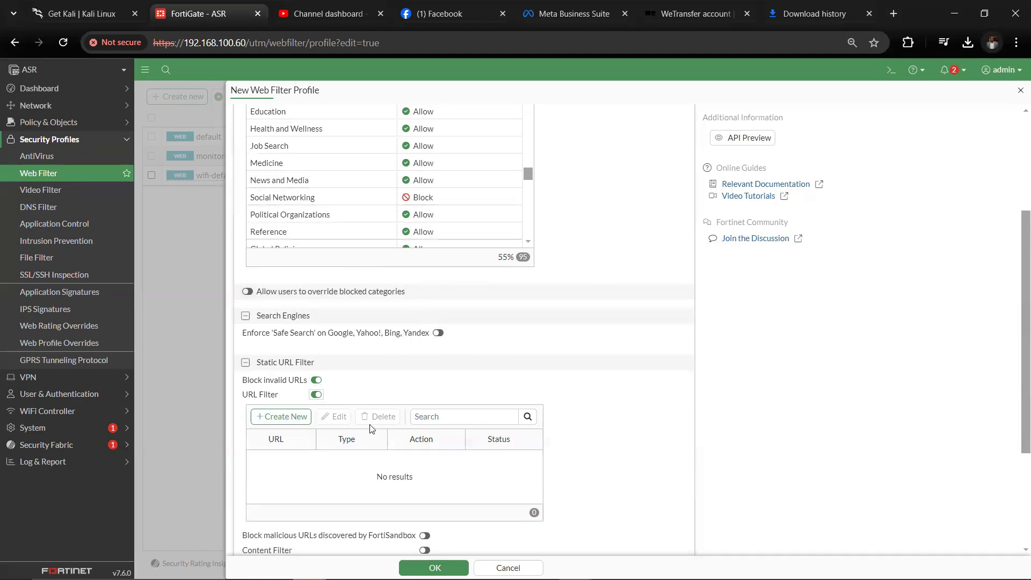
Inspect the settings for a new web content filter entry, cancel it and turn the content filter back off
scroll(369, 458, down, 2)
scroll(369, 458, down, 2)
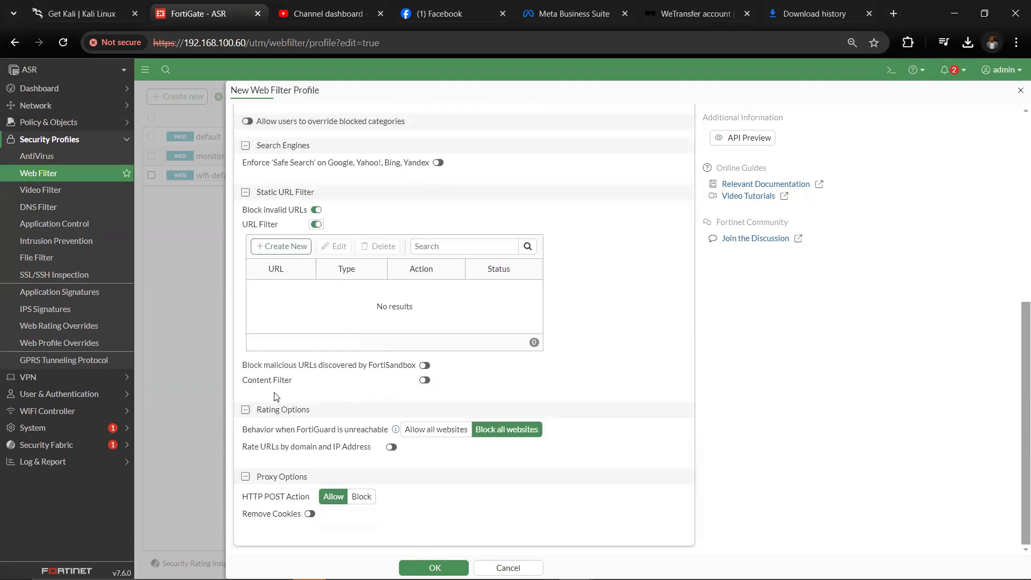
click(425, 380)
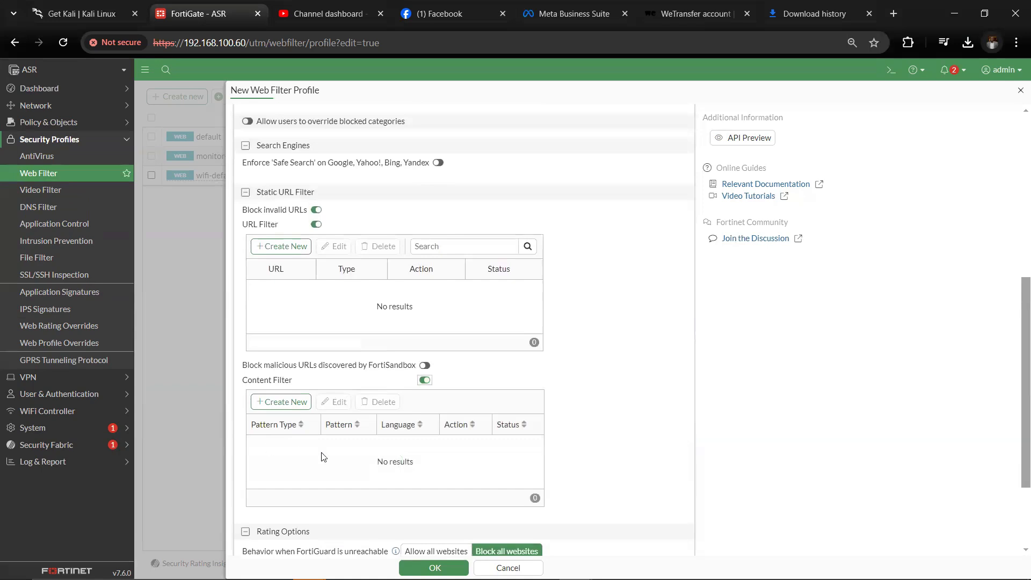
click(261, 402)
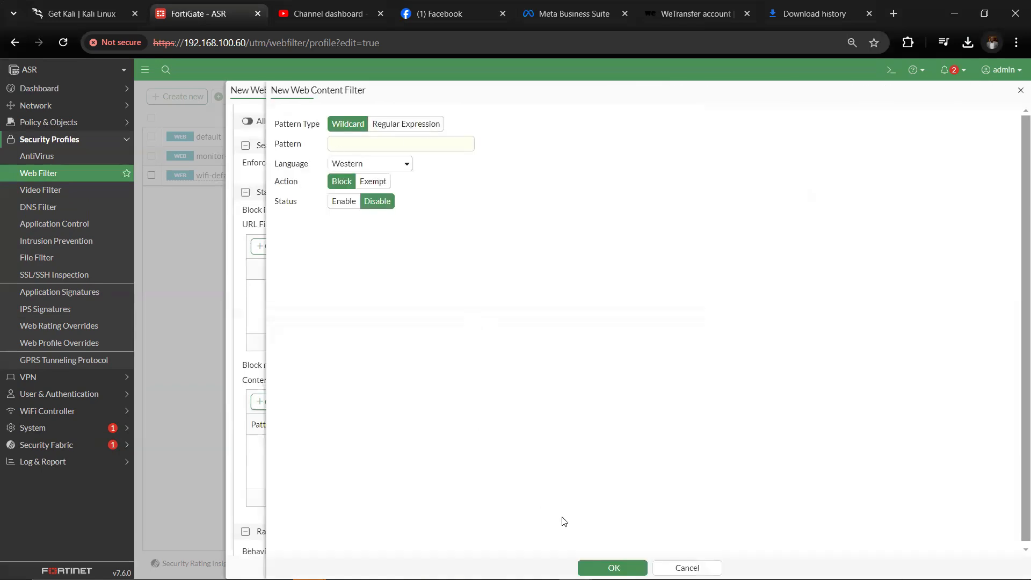
click(596, 567)
click(687, 568)
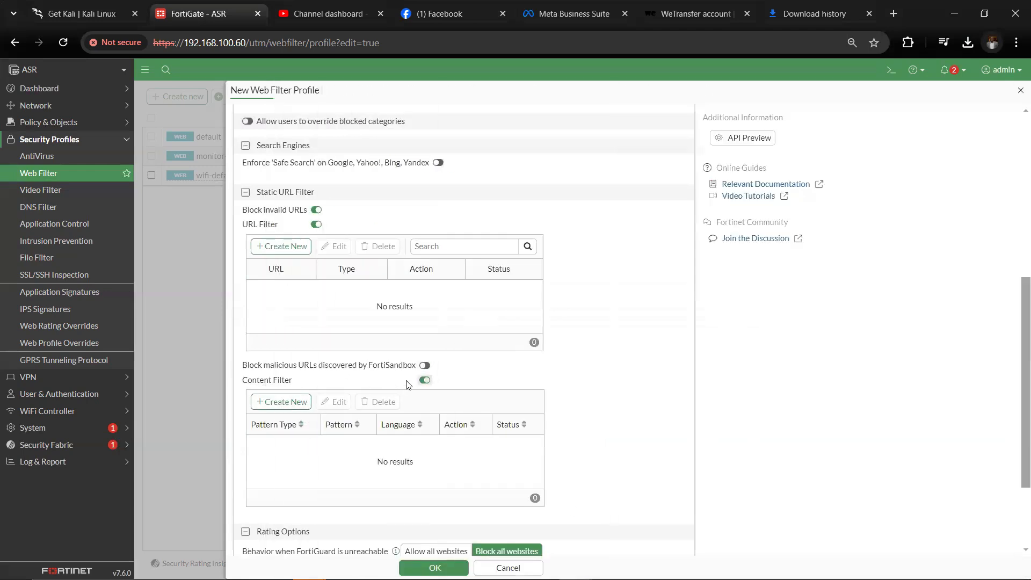
click(424, 381)
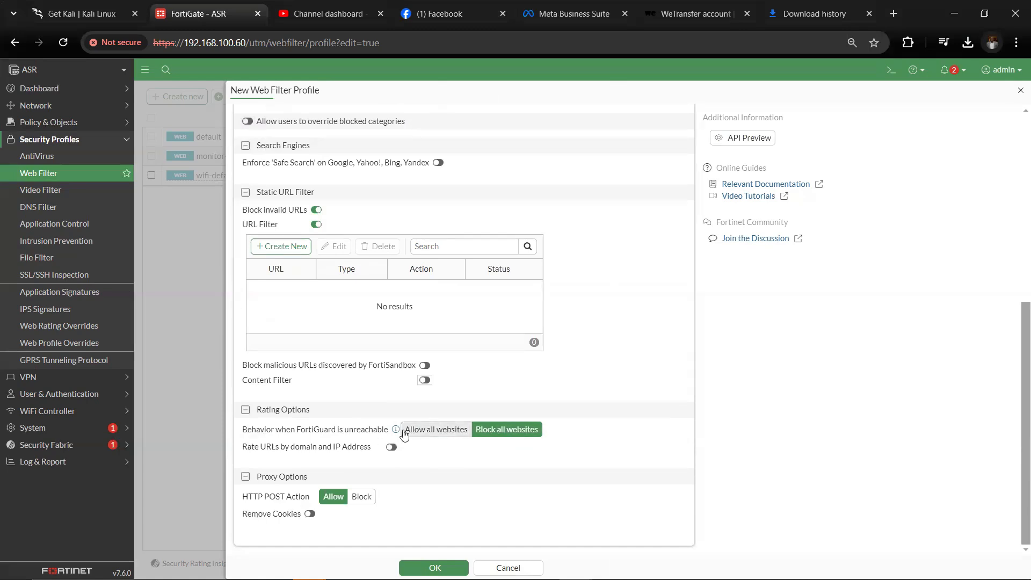
Enable rating of URLs by domain and IP address, and save the web filter profile
mouse_move(392, 431)
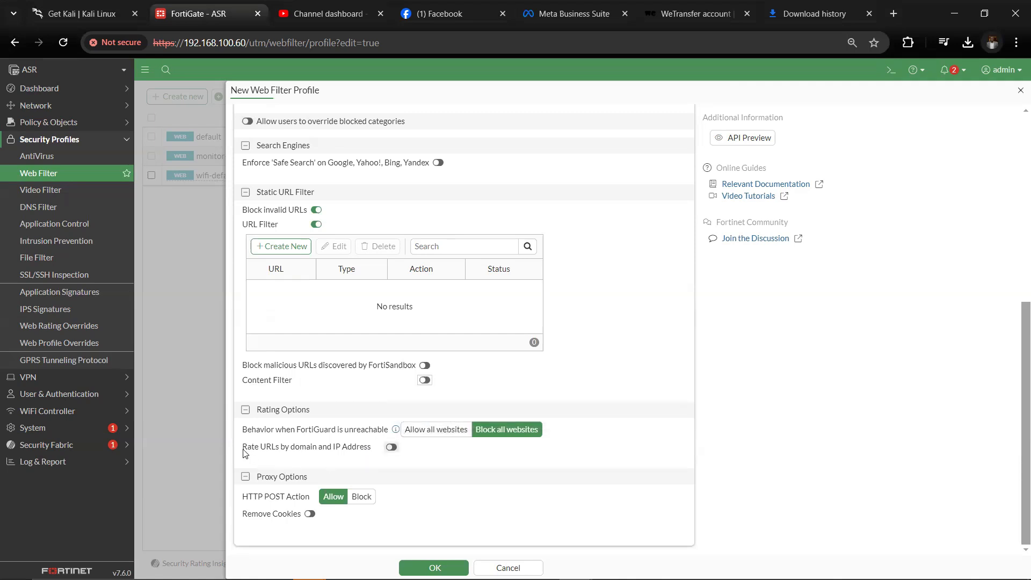
click(390, 447)
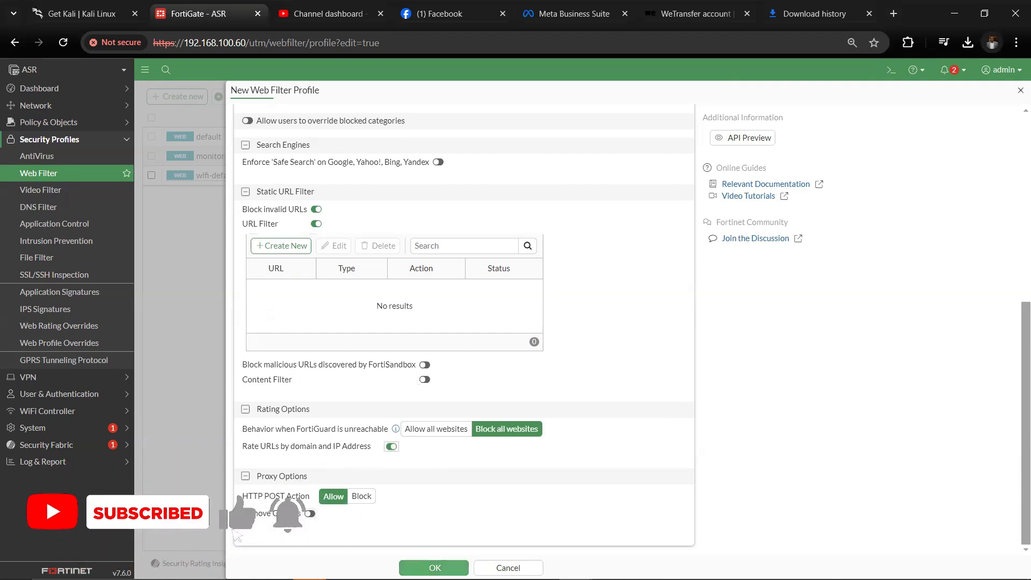
scroll(372, 426, up, 1)
scroll(372, 426, up, 5)
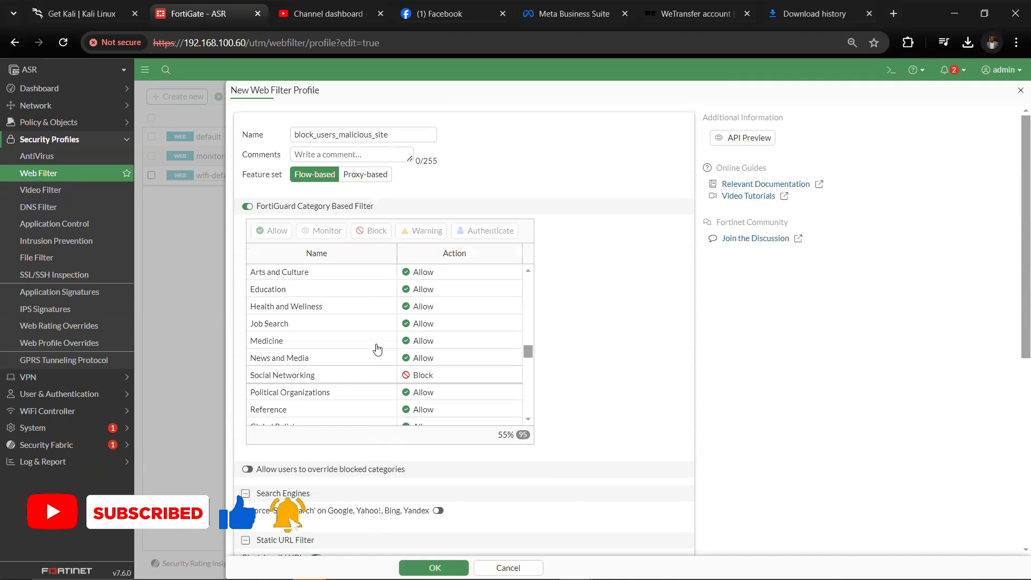
click(434, 568)
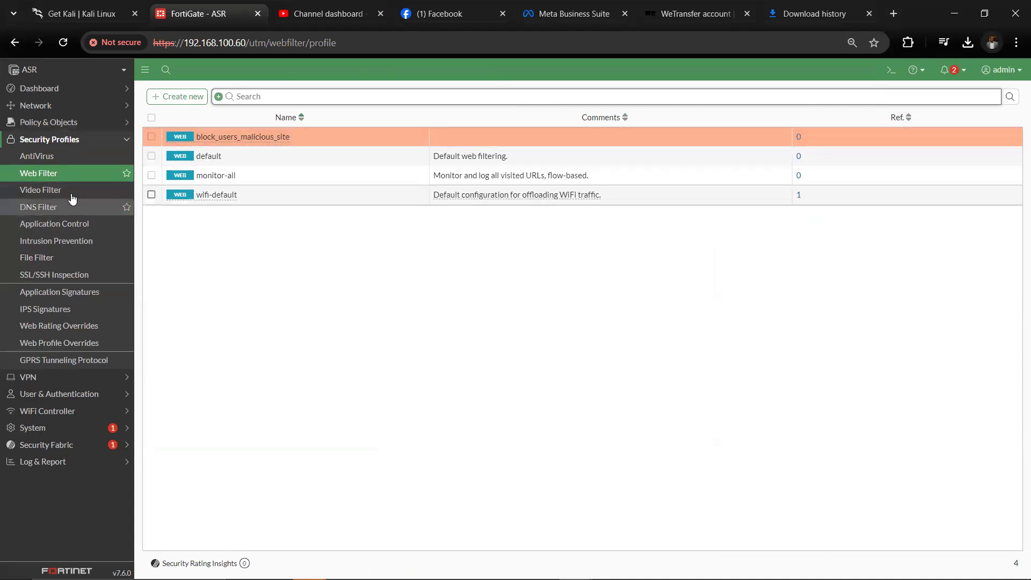
Start a new firewall policy and name it Internet_traffic_for_users
click(80, 124)
click(66, 140)
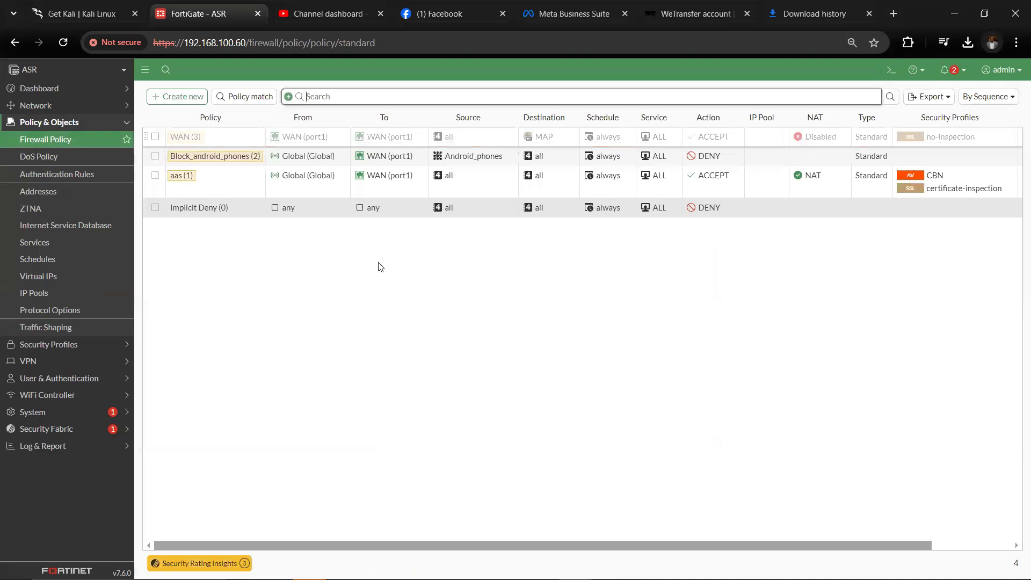
click(177, 97)
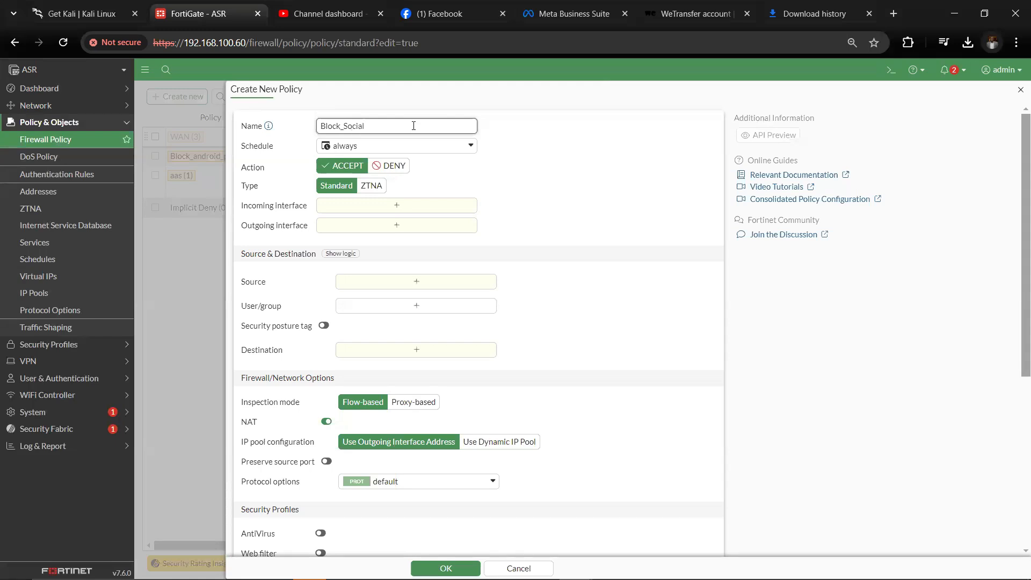
text(_media)
click(395, 207)
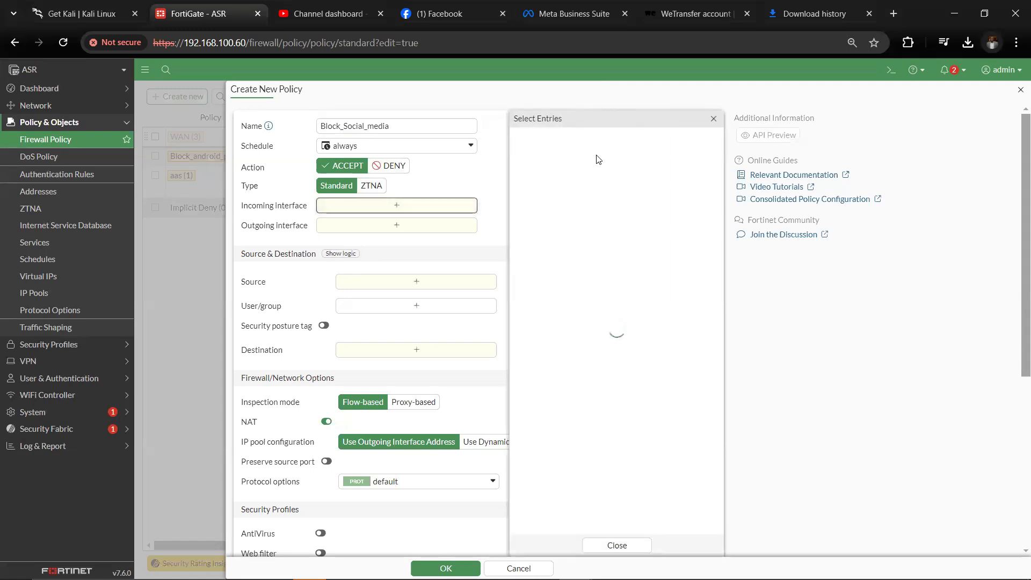
drag(467, 127, 315, 133)
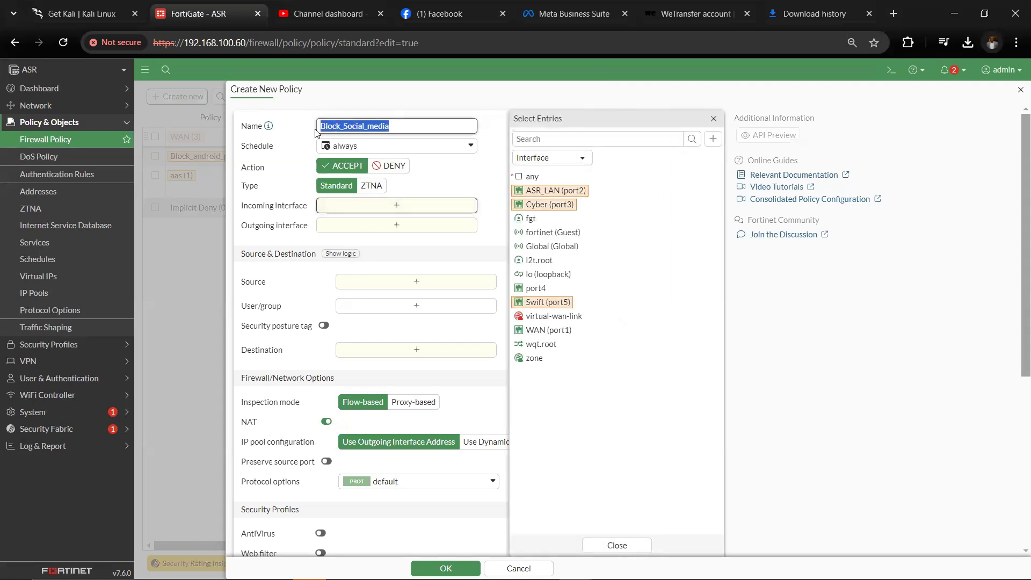
text(Internet_traffic)
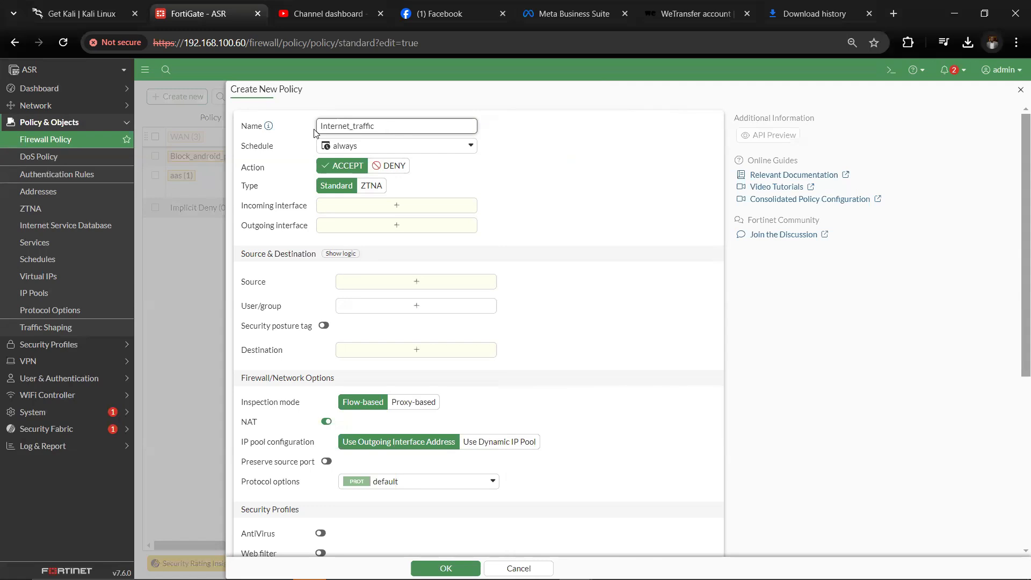
text(_for_users)
Set the policy's incoming interface to Global and its outgoing interface to WAN (port1)
click(383, 207)
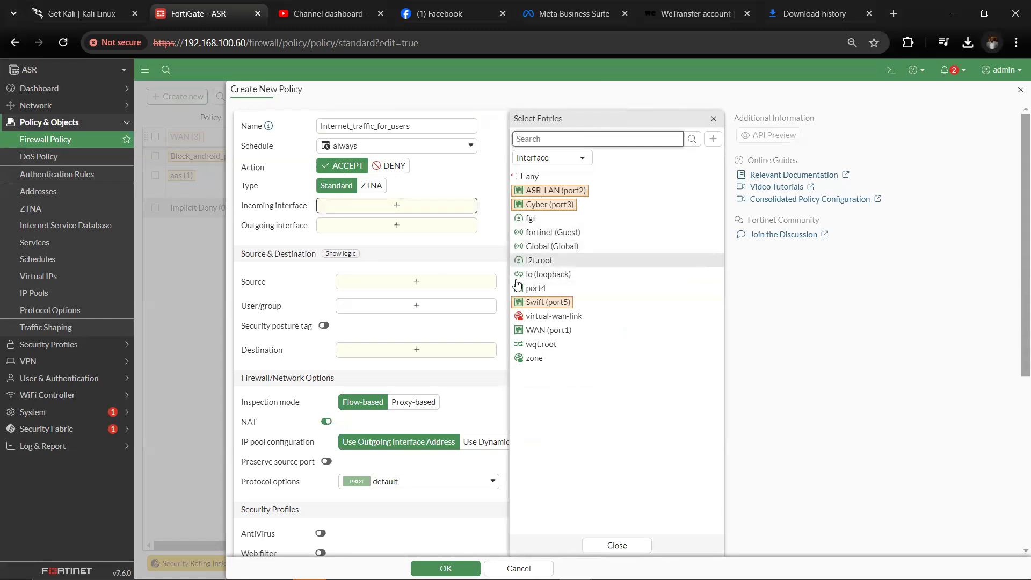
click(547, 248)
mouse_move(541, 254)
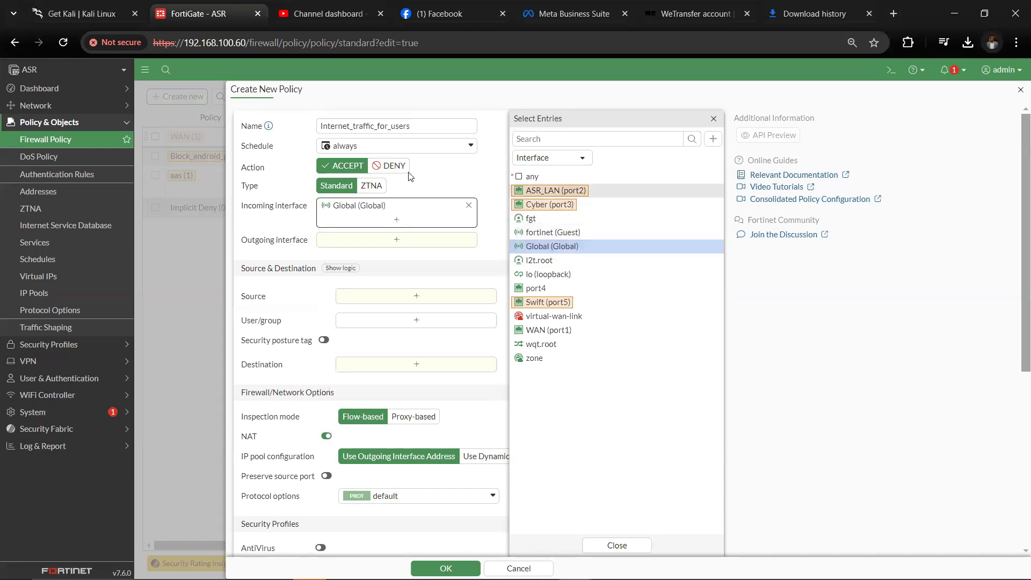
click(432, 240)
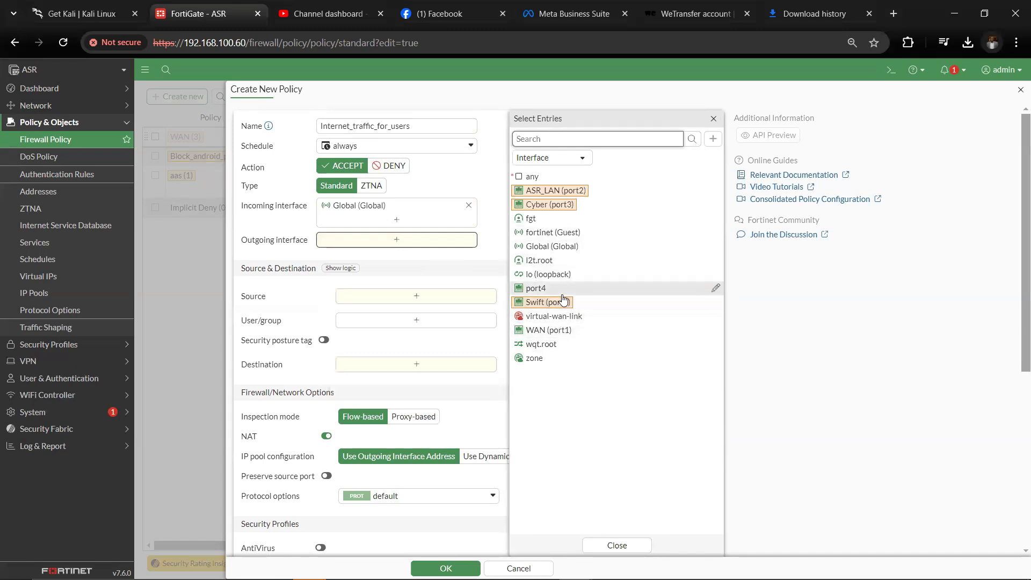
click(551, 332)
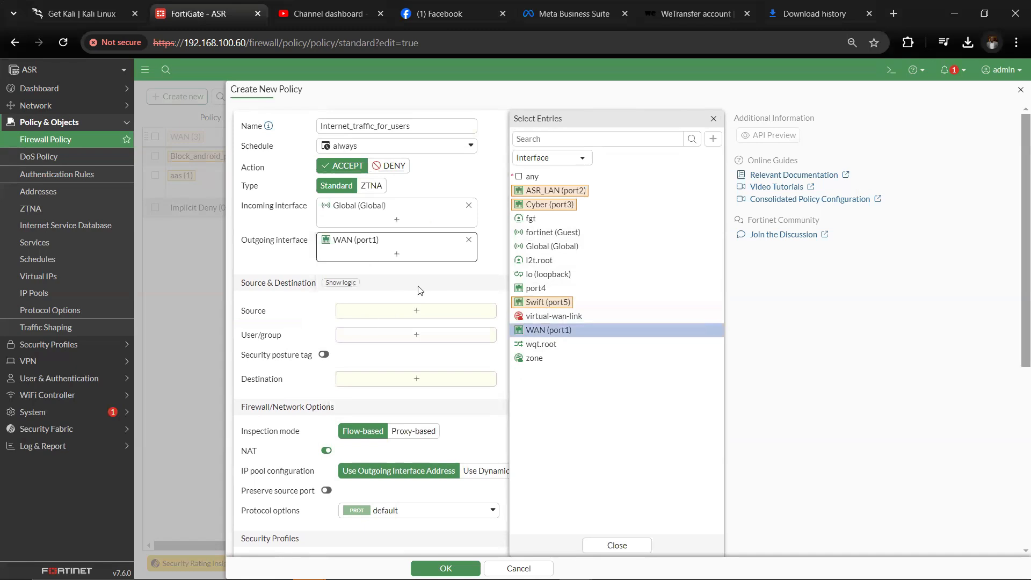
Set both the source and the destination address of the policy to all
click(427, 311)
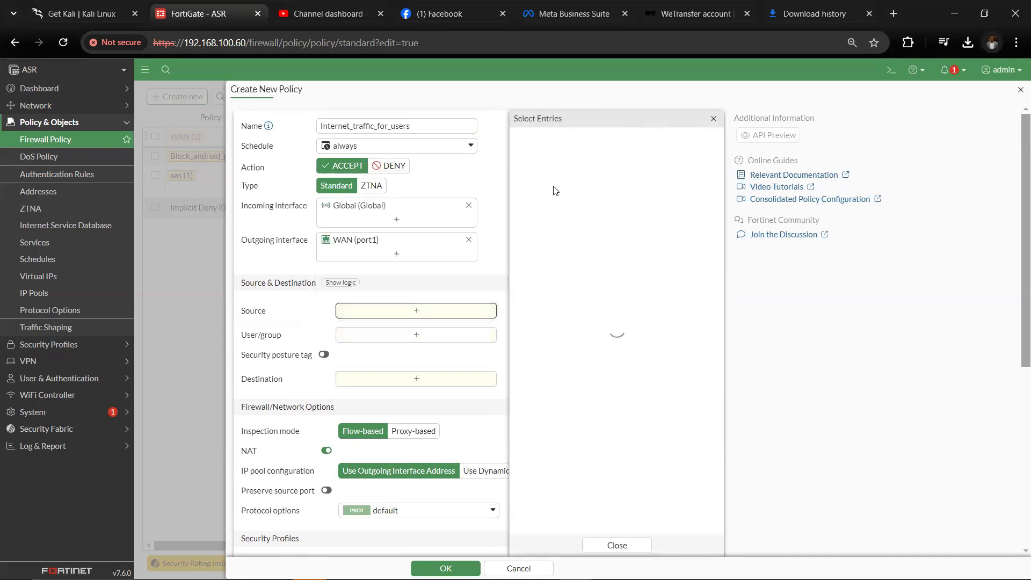
click(530, 288)
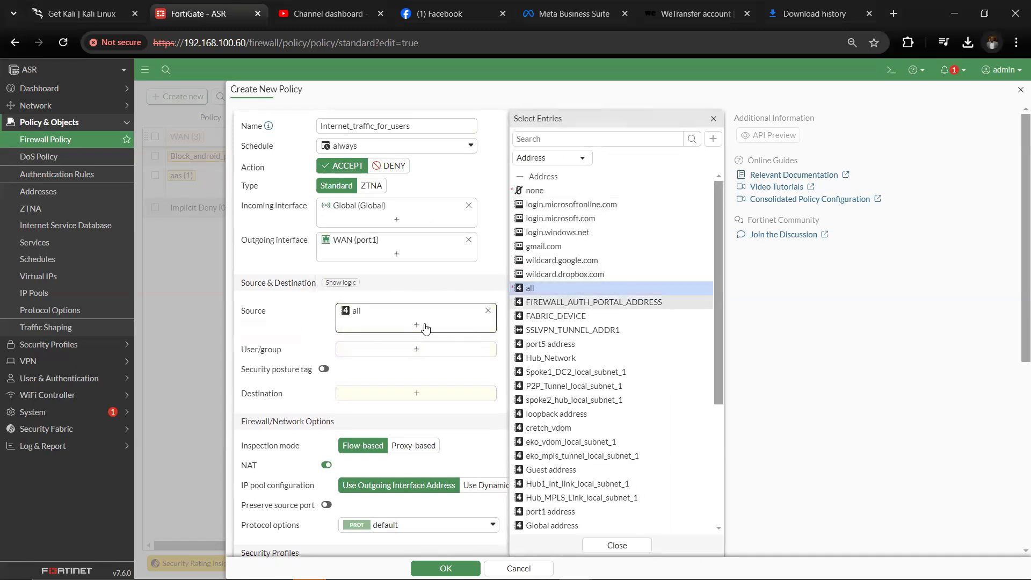
scroll(407, 329, down, 1)
click(407, 331)
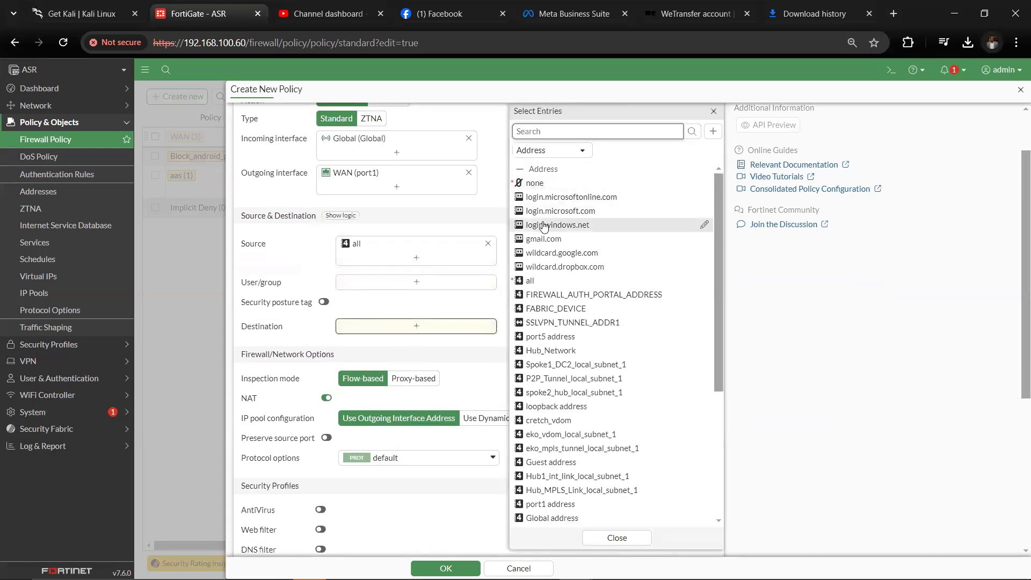
click(539, 280)
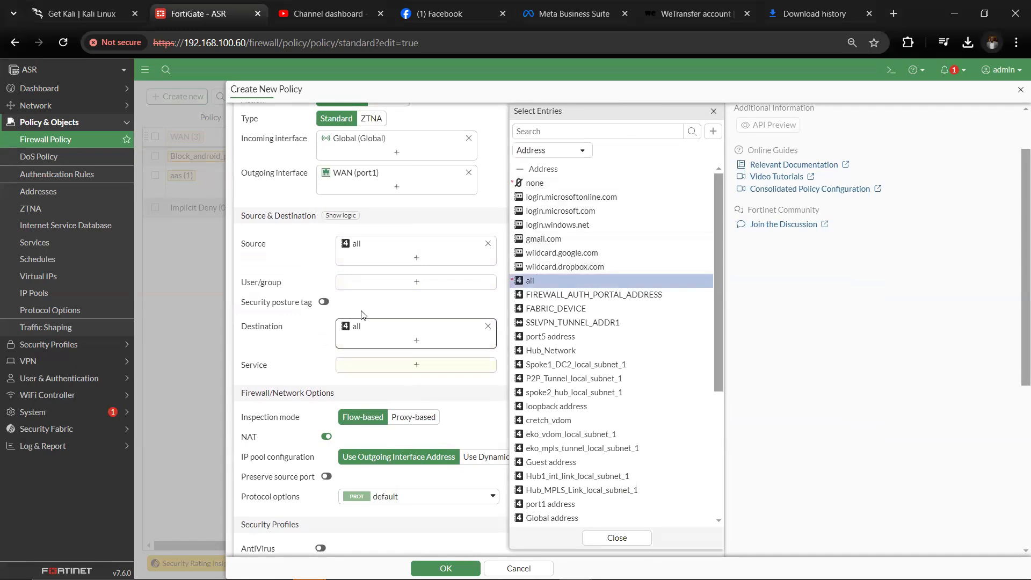
click(283, 344)
Enable AntiVirus with the default profile among the policy's security profiles
scroll(300, 338, down, 3)
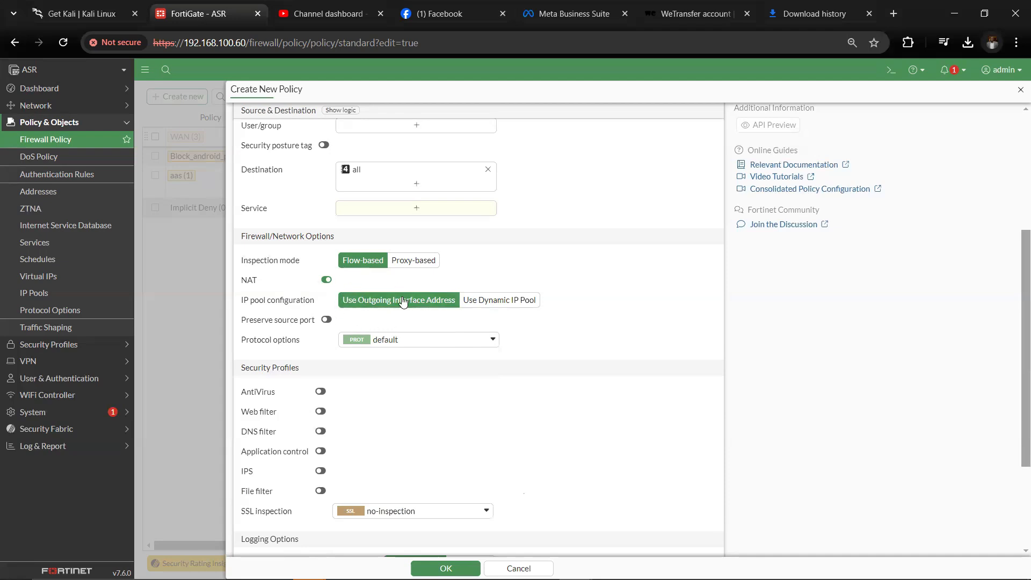
scroll(424, 357, down, 2)
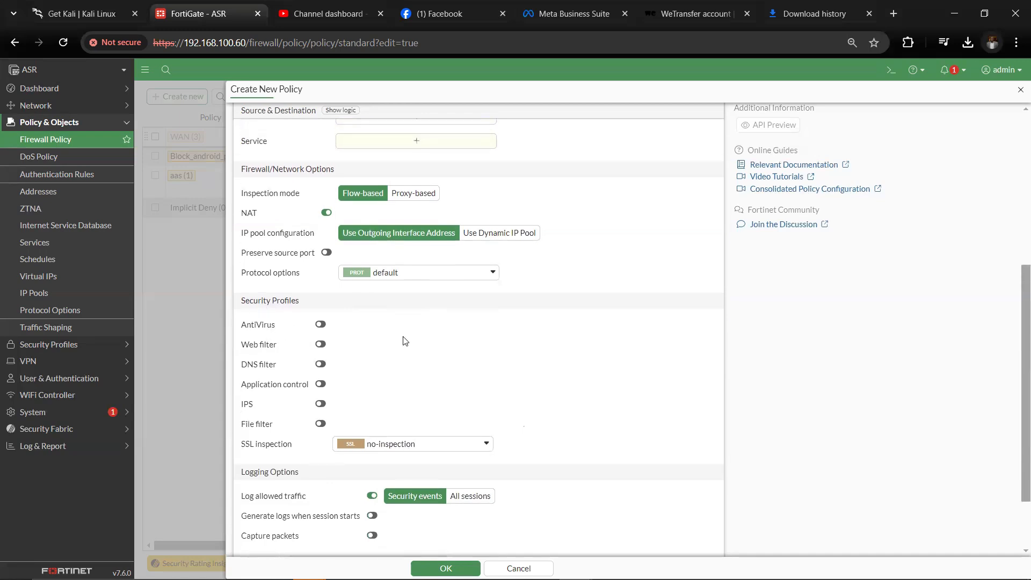
click(320, 325)
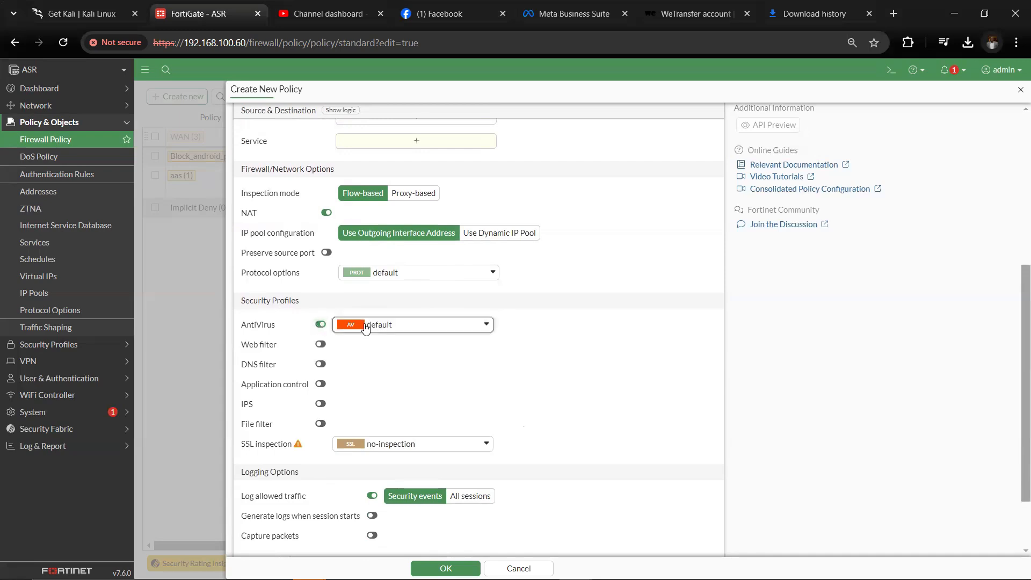
Keep the default AntiVirus profile and enable the web filter with the block_users_malicious_site profile in the policy
click(368, 324)
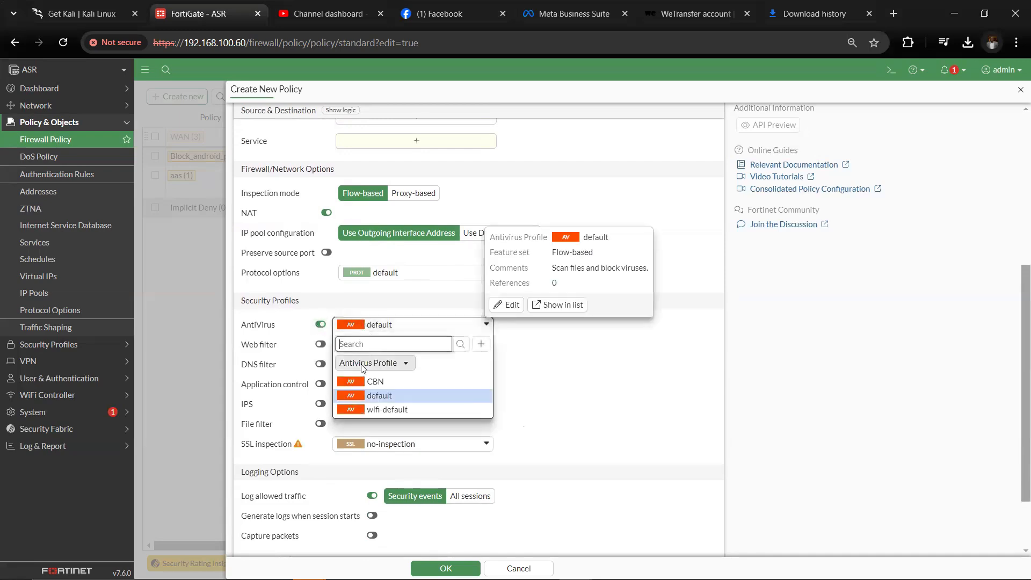
click(346, 393)
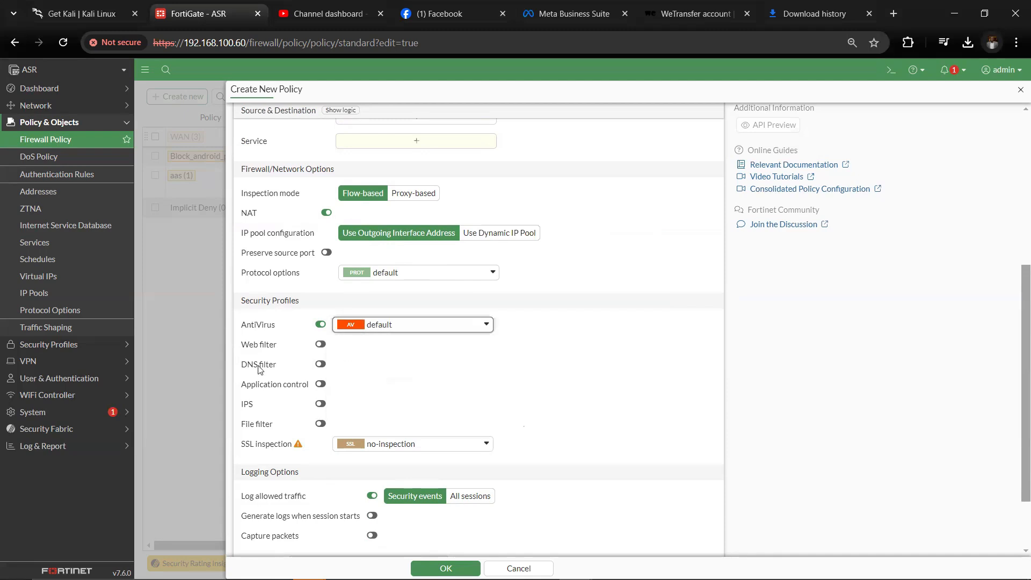
click(321, 344)
click(392, 345)
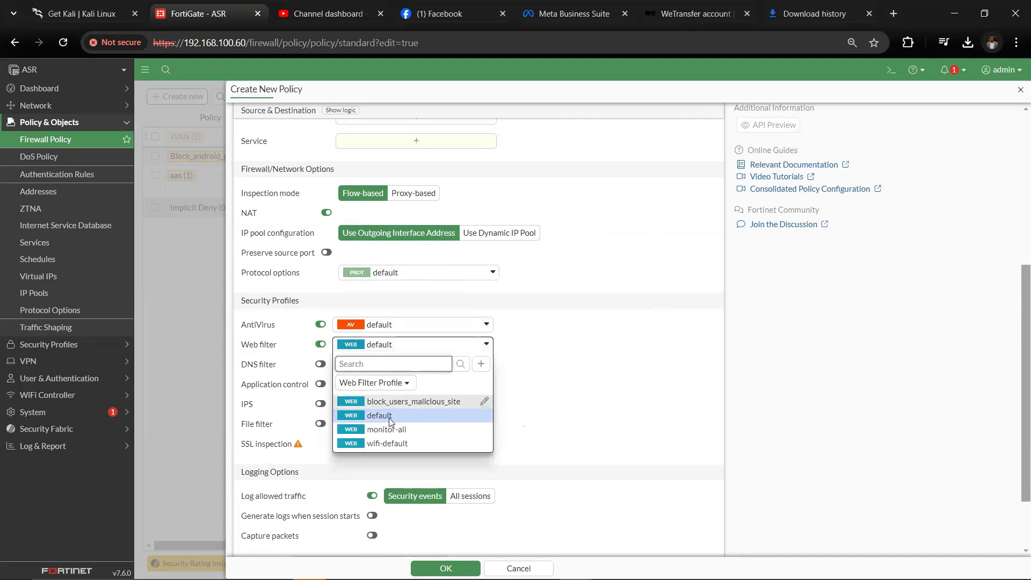
mouse_move(427, 406)
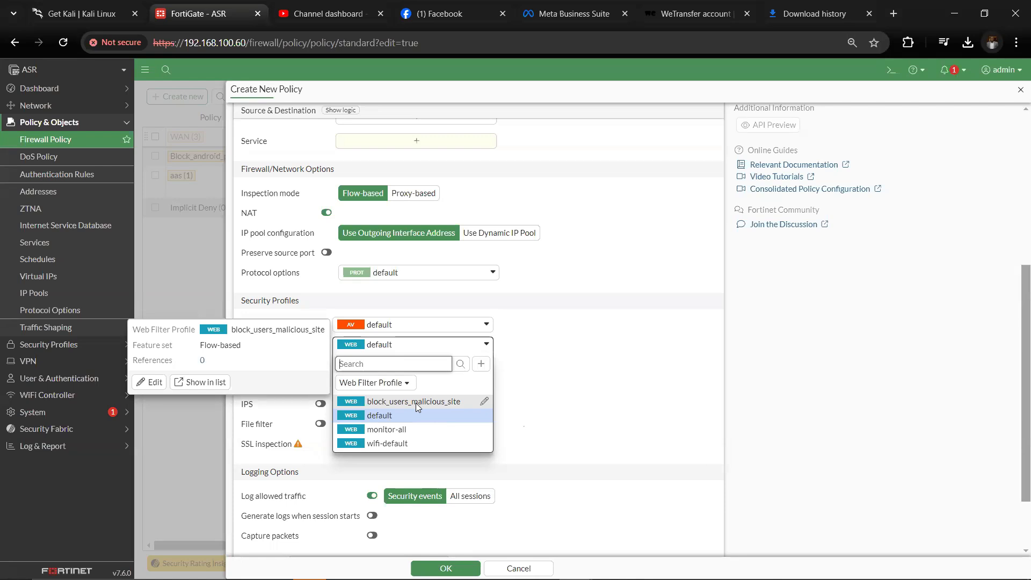
click(415, 403)
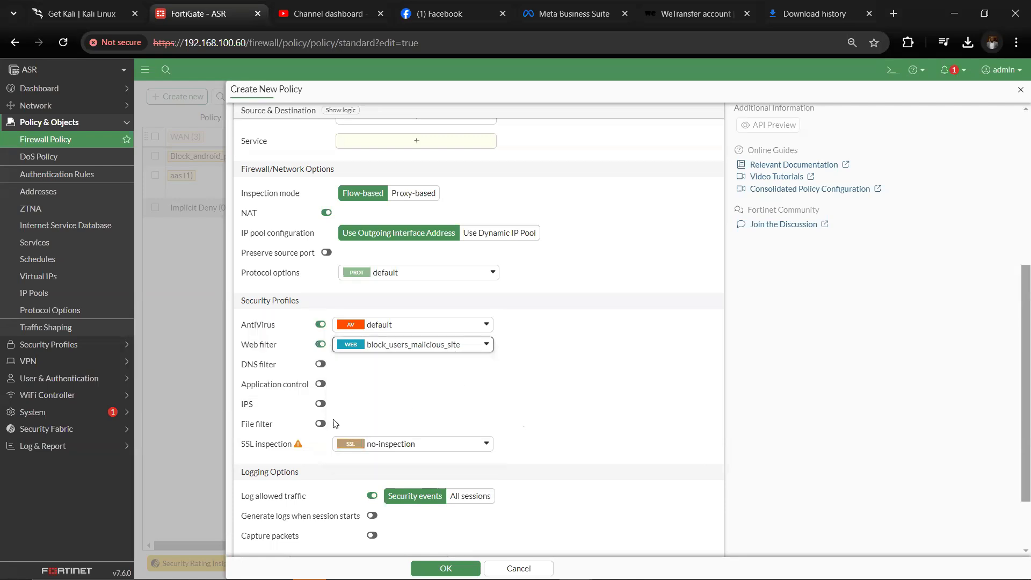
Set the policy's SSL inspection to certificate-inspection and log all sessions of allowed traffic
scroll(325, 449, up, 1)
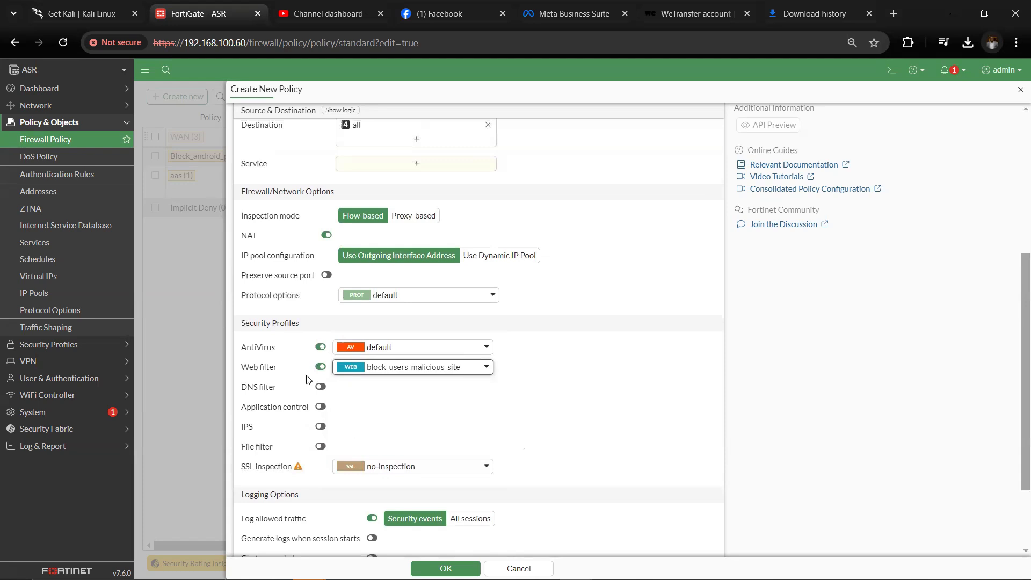
click(366, 467)
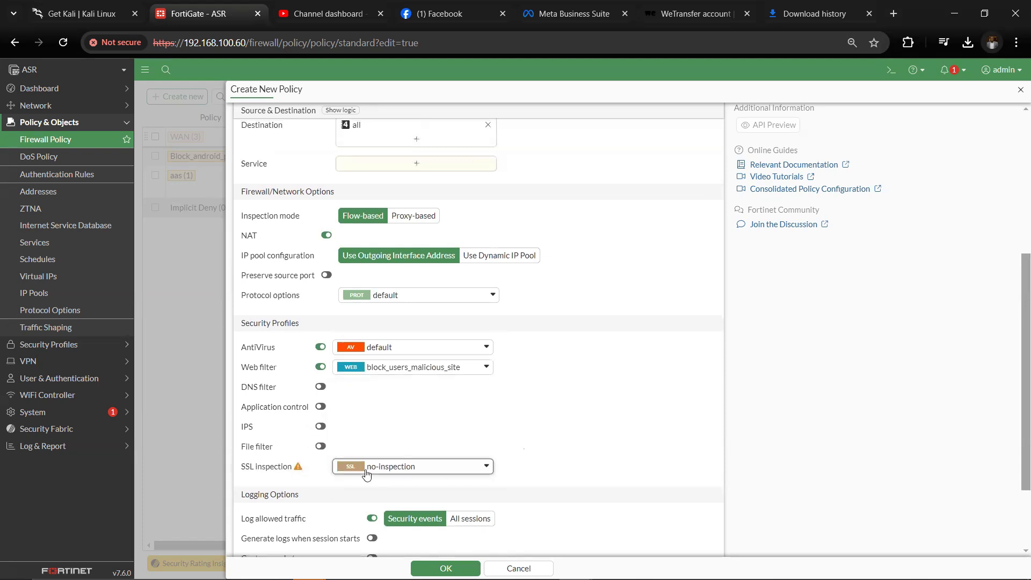
click(402, 523)
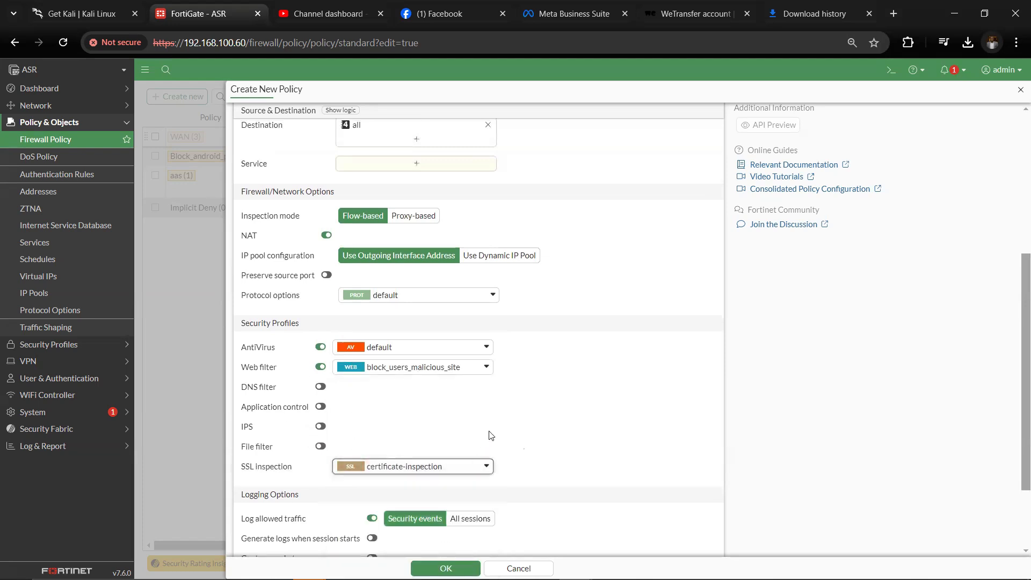
scroll(488, 433, down, 2)
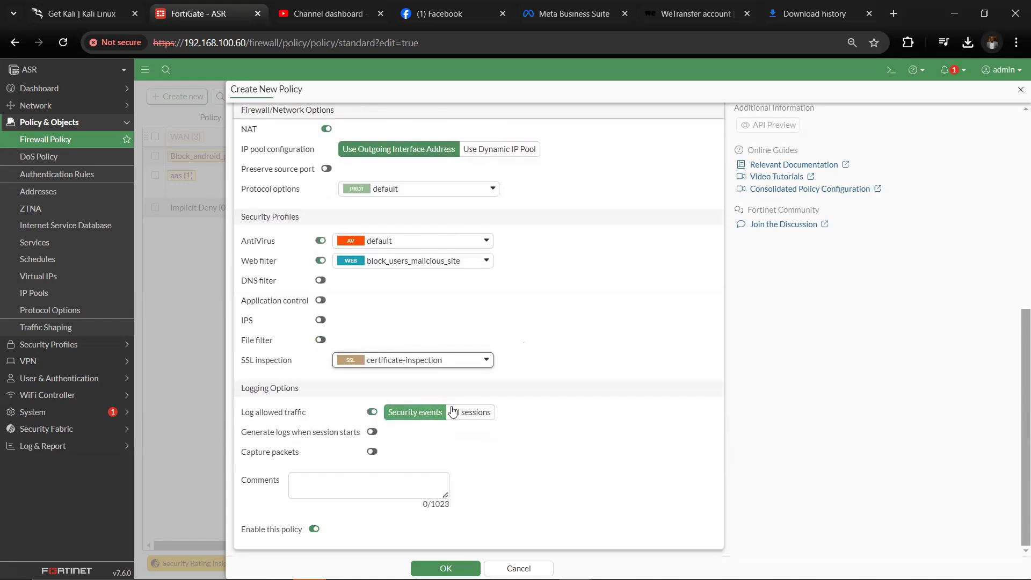
click(470, 412)
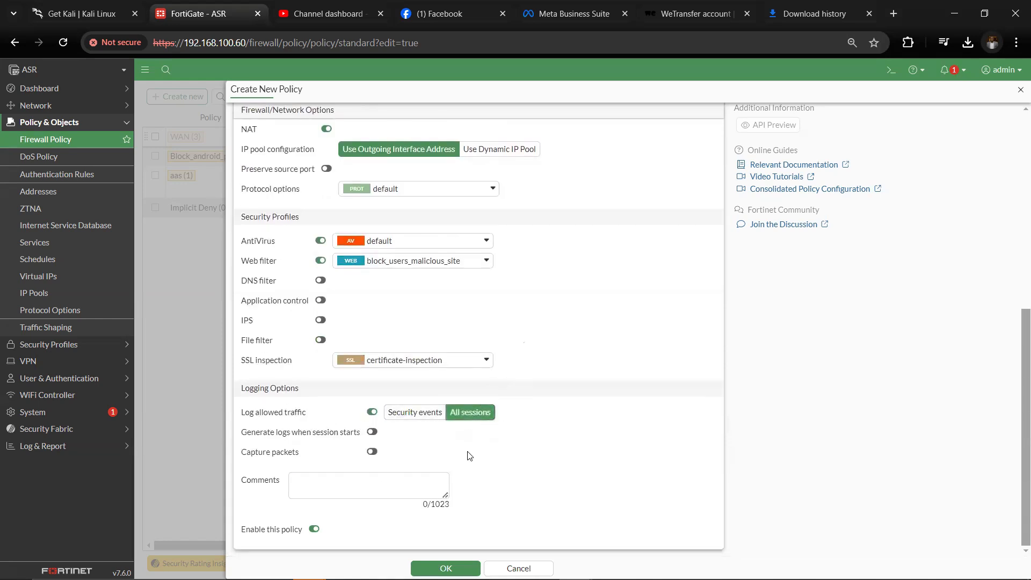
Fill in the policy's required service with ALL and save the policy
click(445, 568)
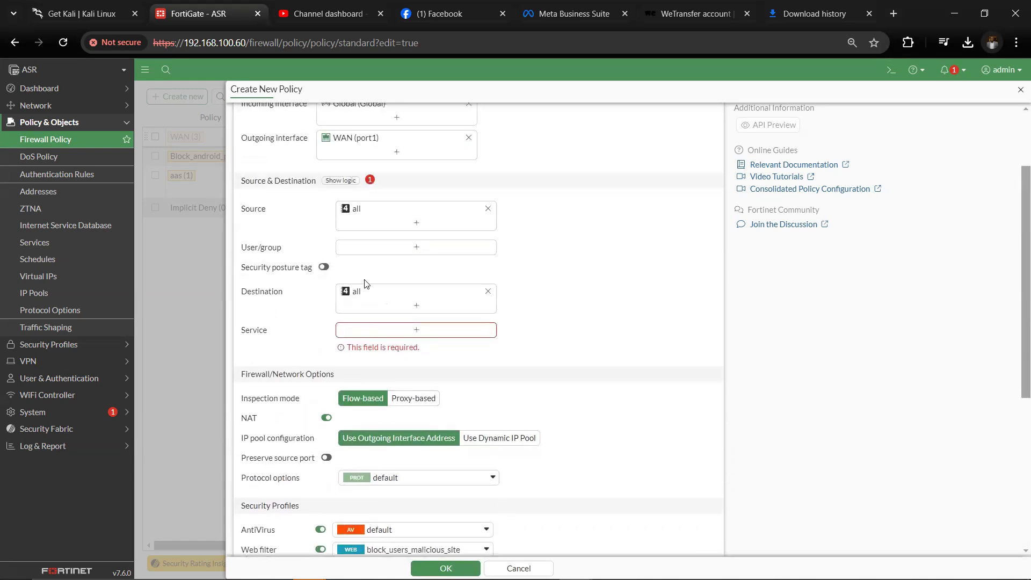
scroll(319, 260, down, 1)
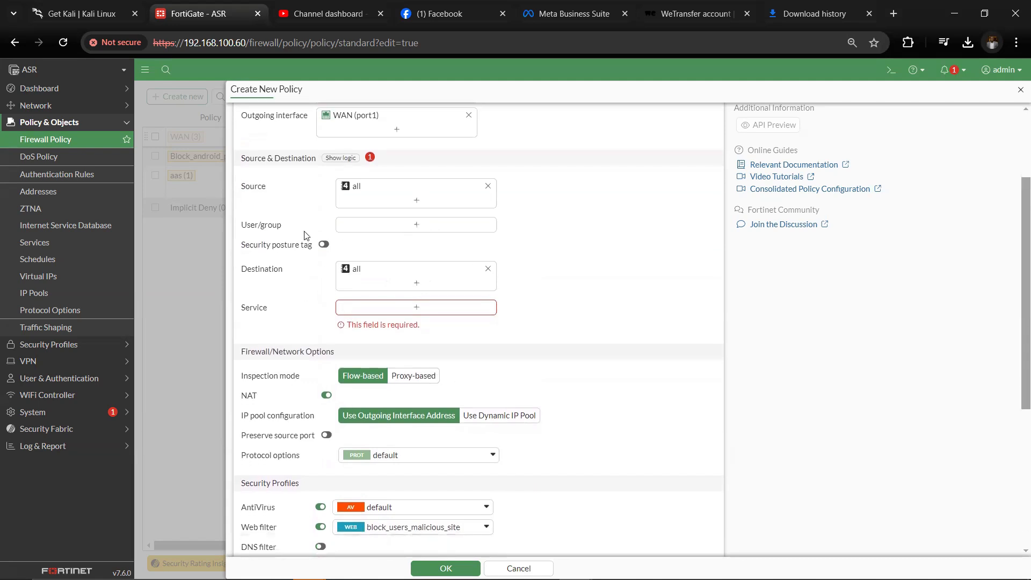
click(390, 311)
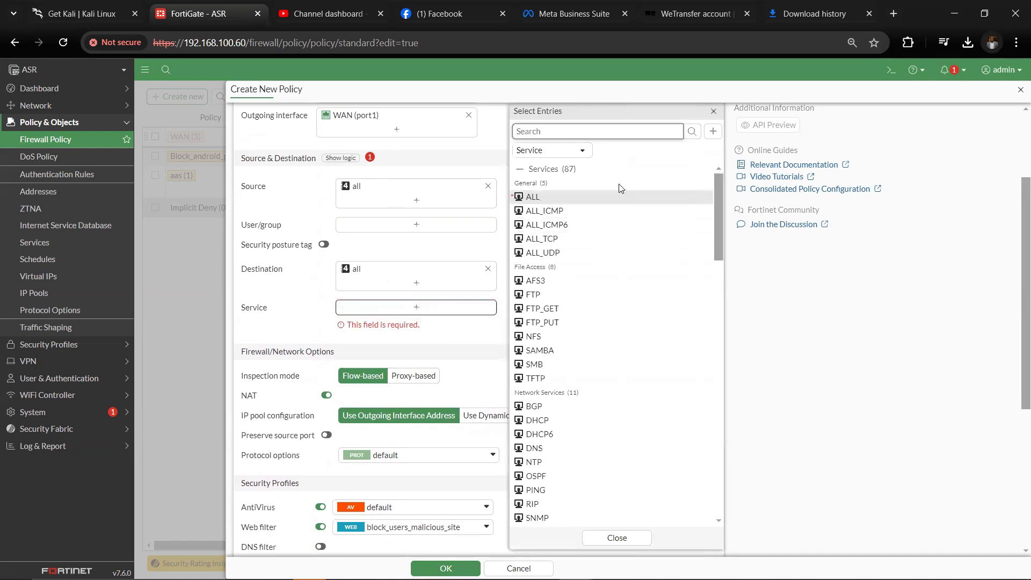
click(602, 203)
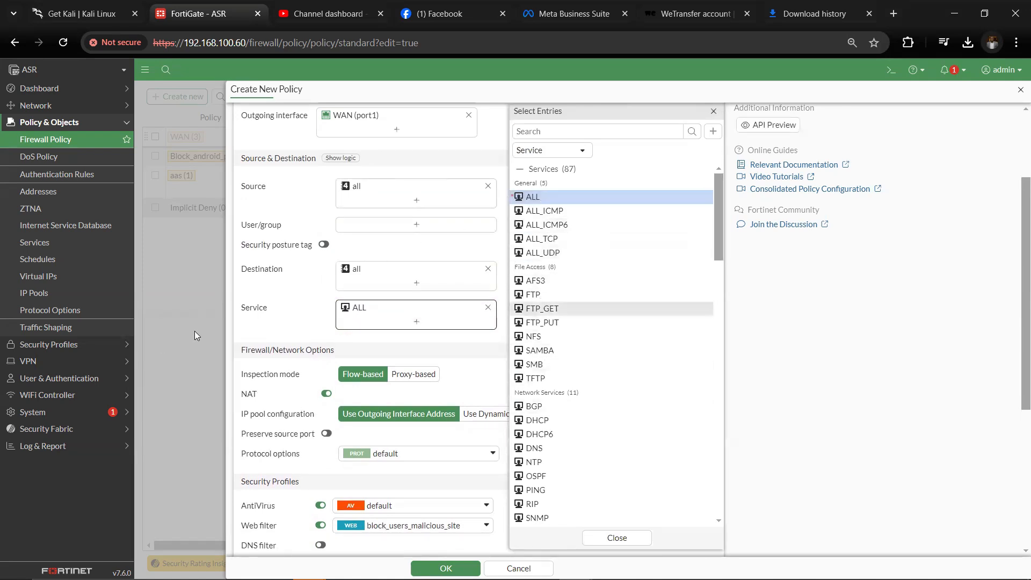
mouse_move(542, 233)
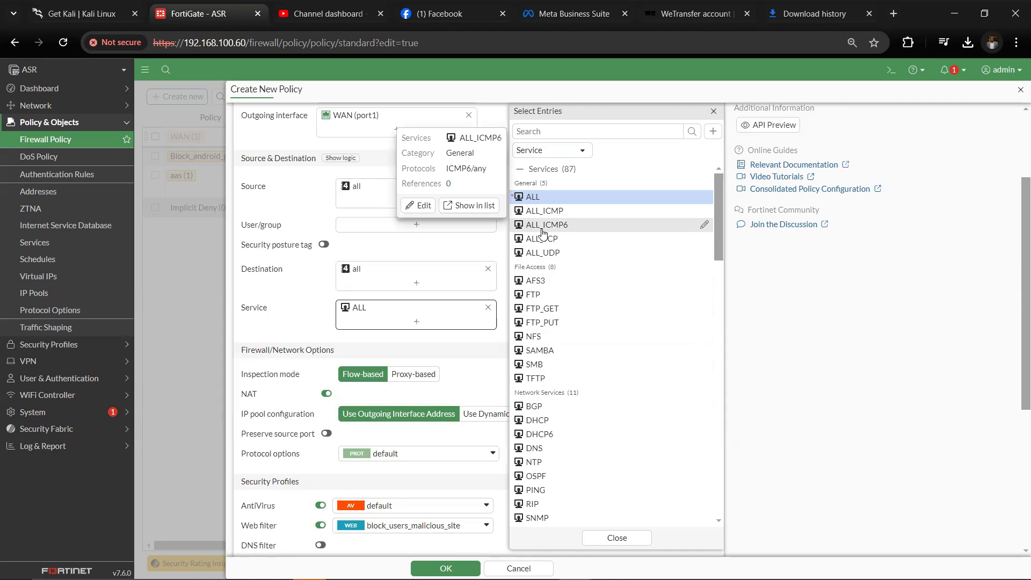
click(436, 565)
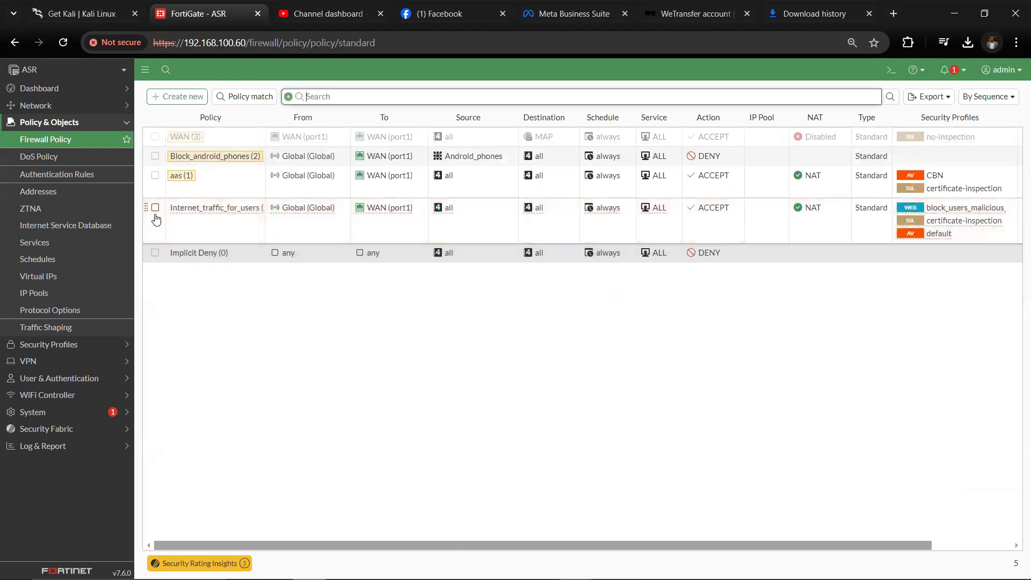
Move the Internet_traffic_for_users policy to the top of the firewall policy list
drag(146, 208, 153, 138)
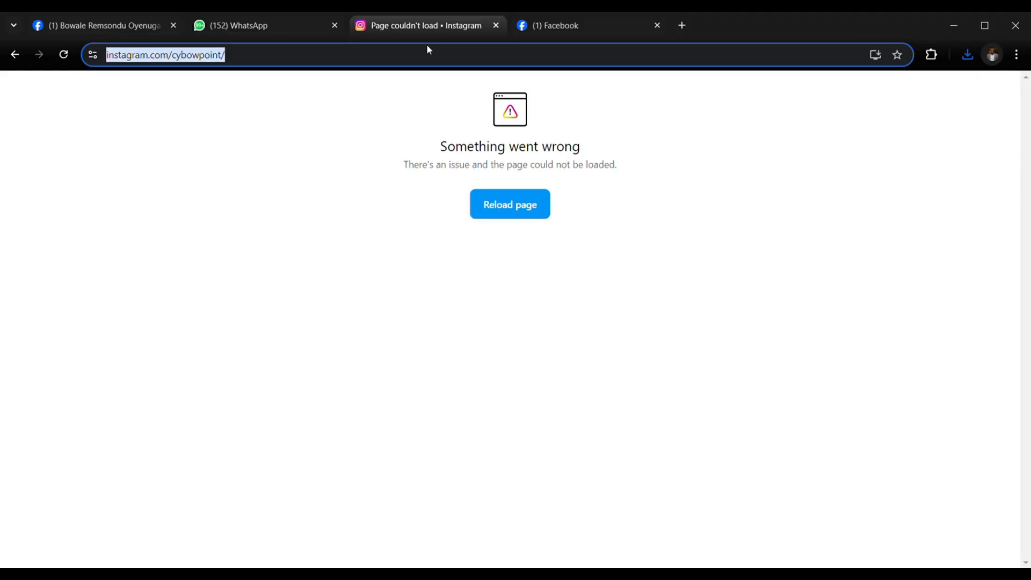
Test the web filter from the client's browser by loading and reloading instagram.com/cybowpoint and opening LinkedIn in another tab
text(ins)
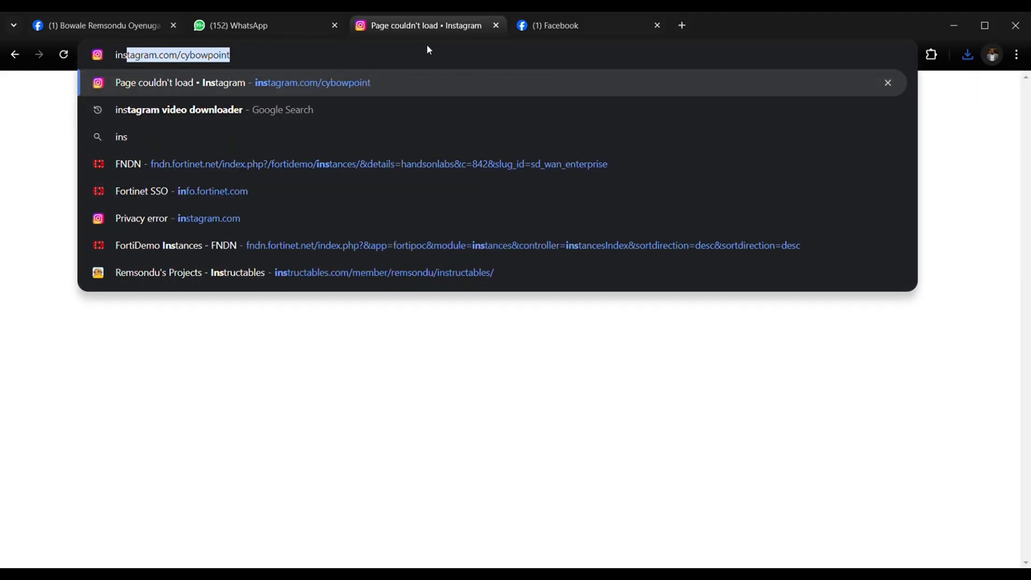
key(Return)
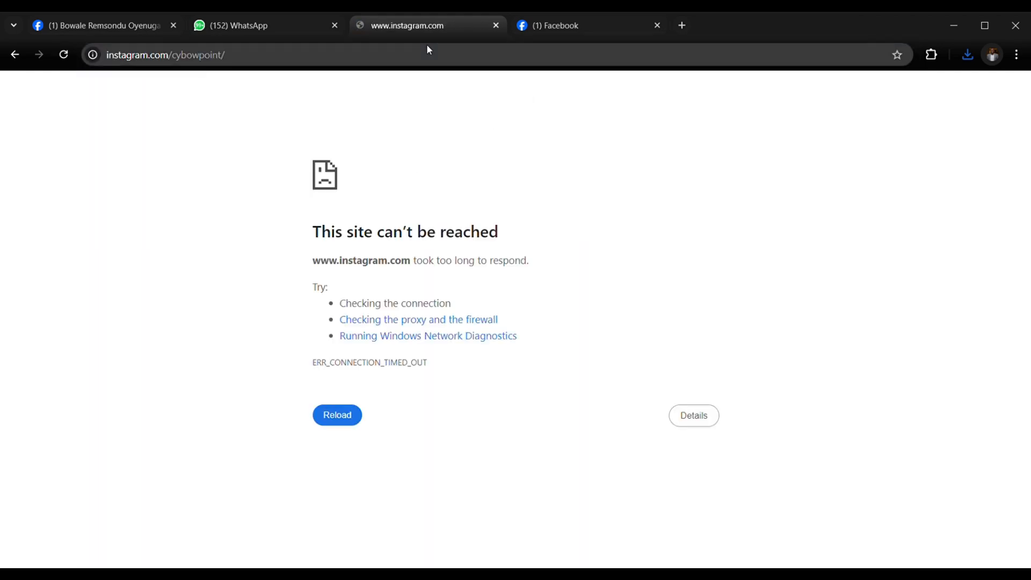
click(339, 415)
click(681, 26)
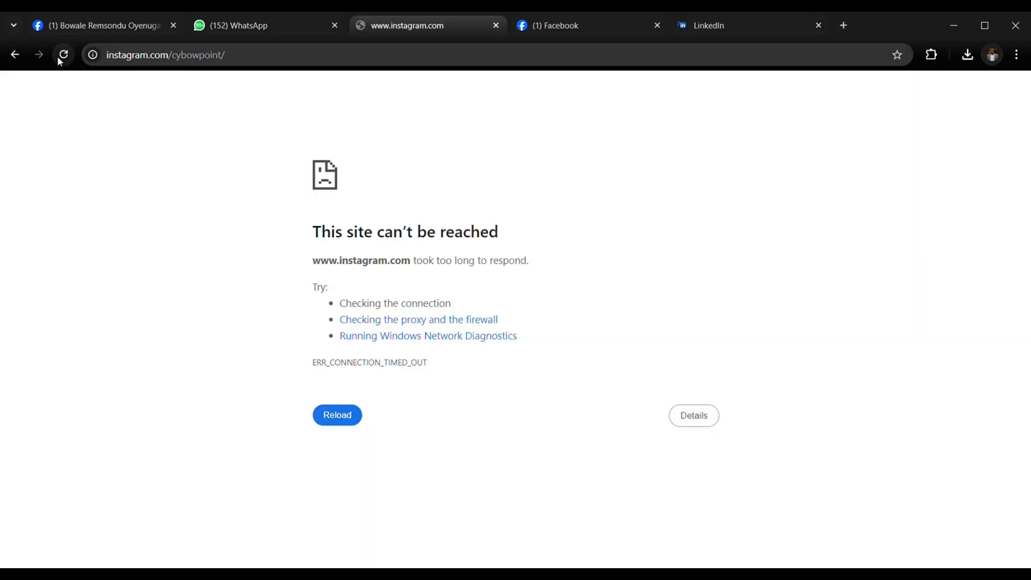
click(58, 60)
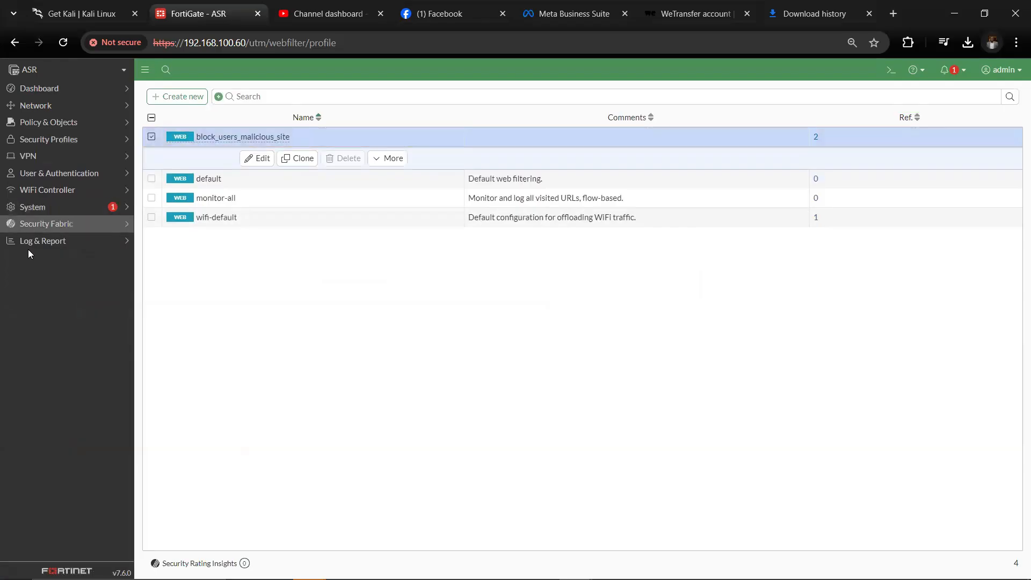
Examine the FortiGate forward traffic log for the devices' destinations, results and matched policies
click(41, 241)
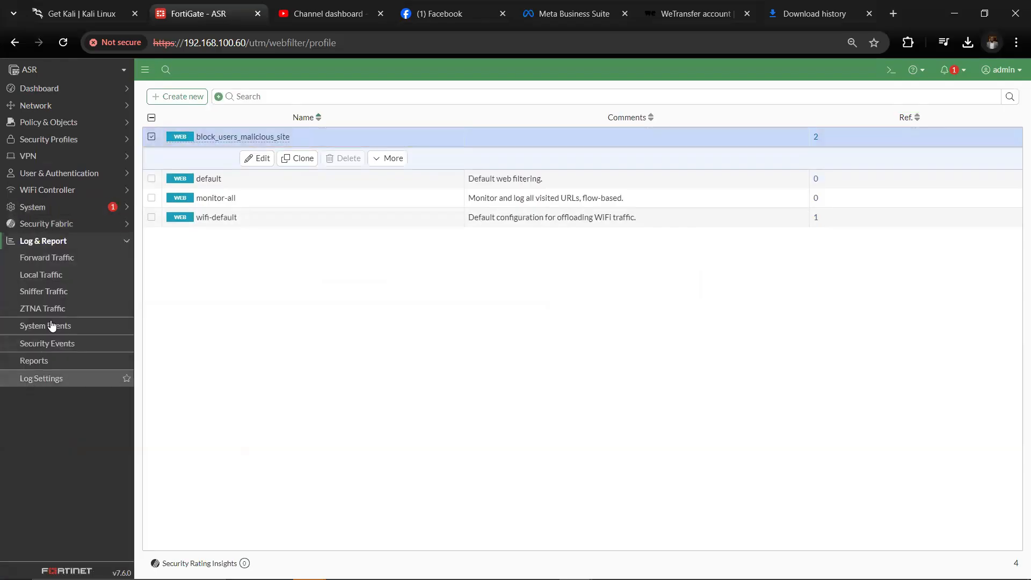
click(63, 265)
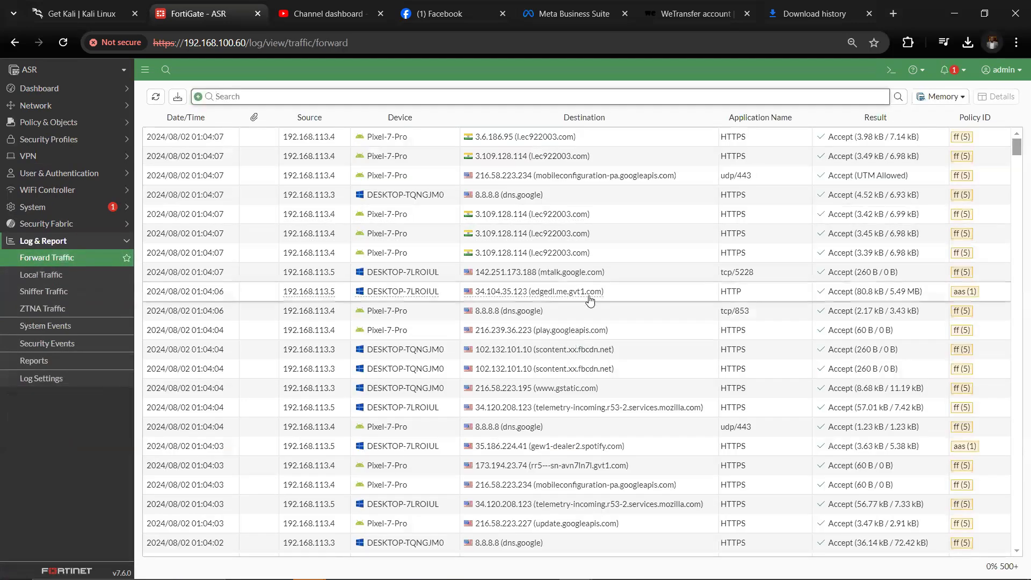
scroll(534, 329, down, 1)
scroll(535, 330, down, 5)
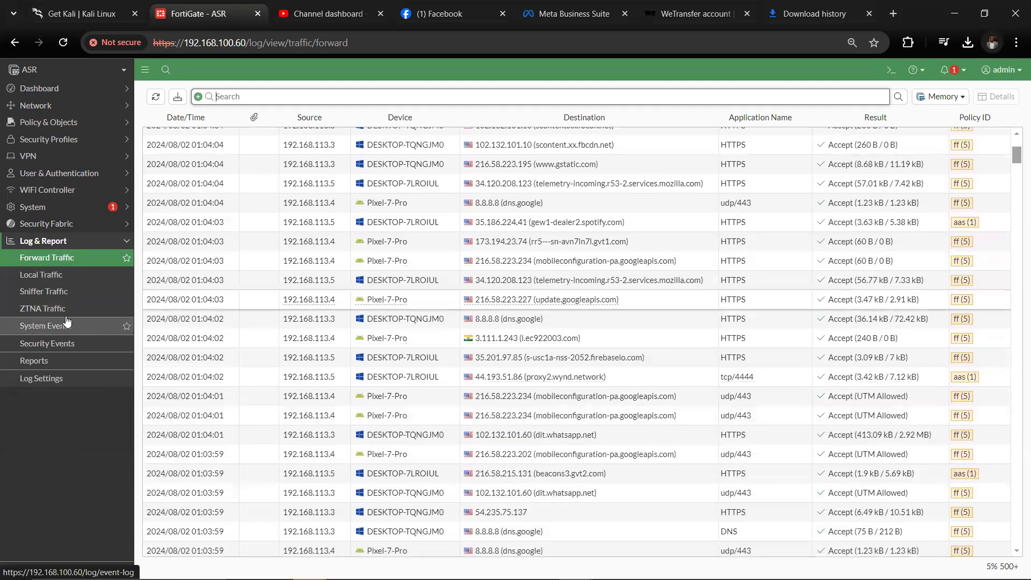
Examine the Web Filter security event logs for the URLs, categories and actions recorded for the client
click(68, 344)
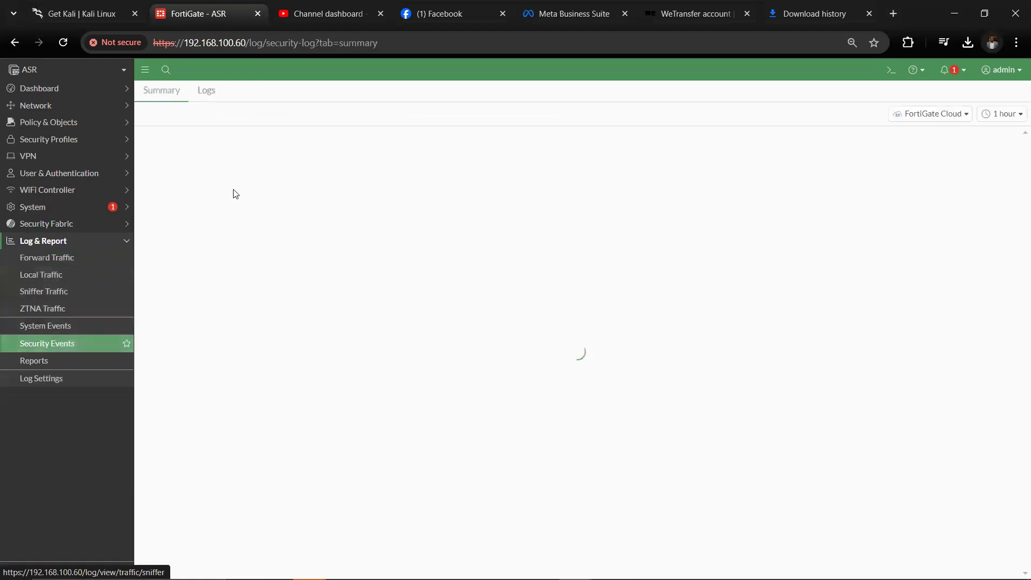
click(207, 91)
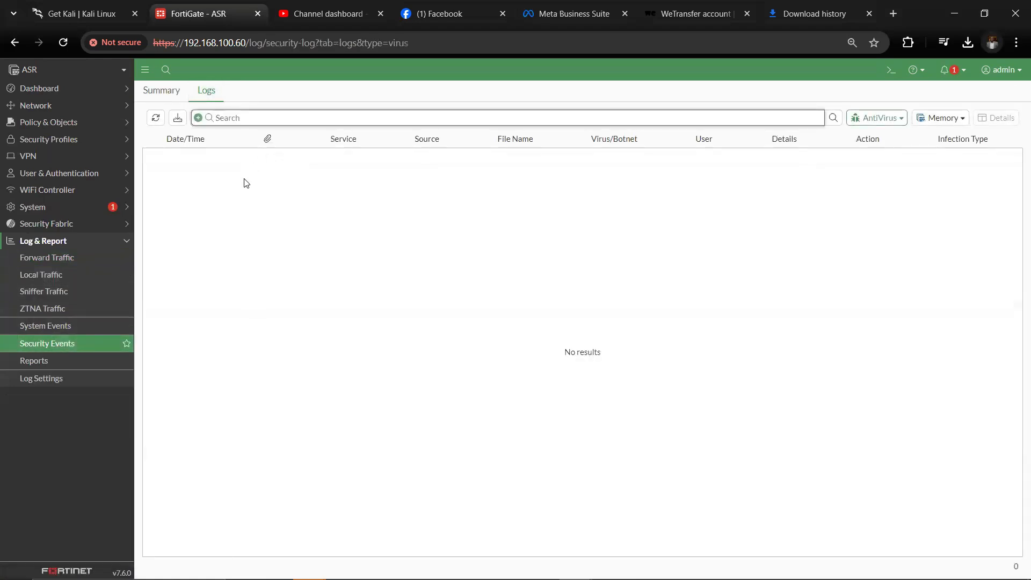
click(852, 120)
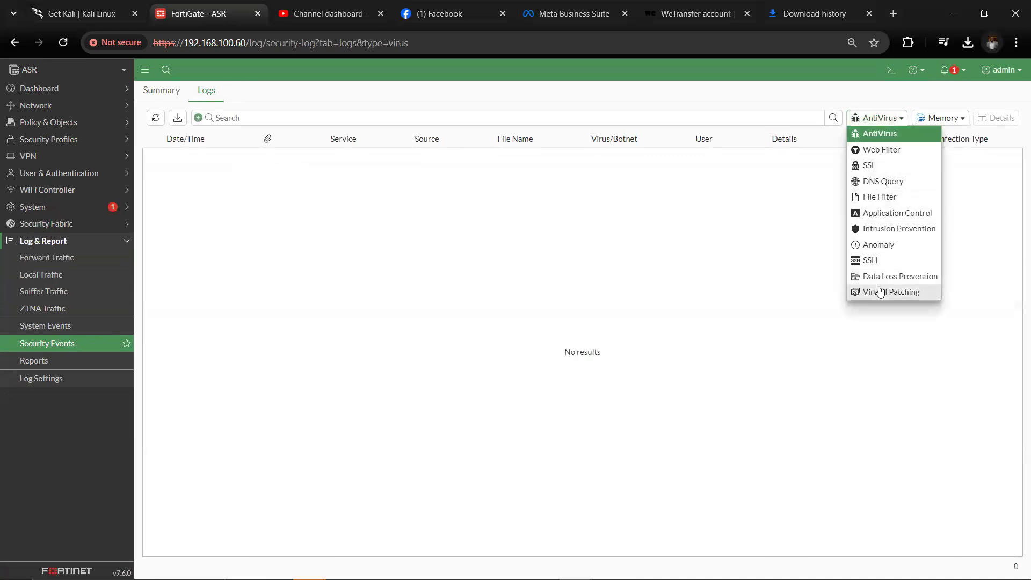
click(894, 151)
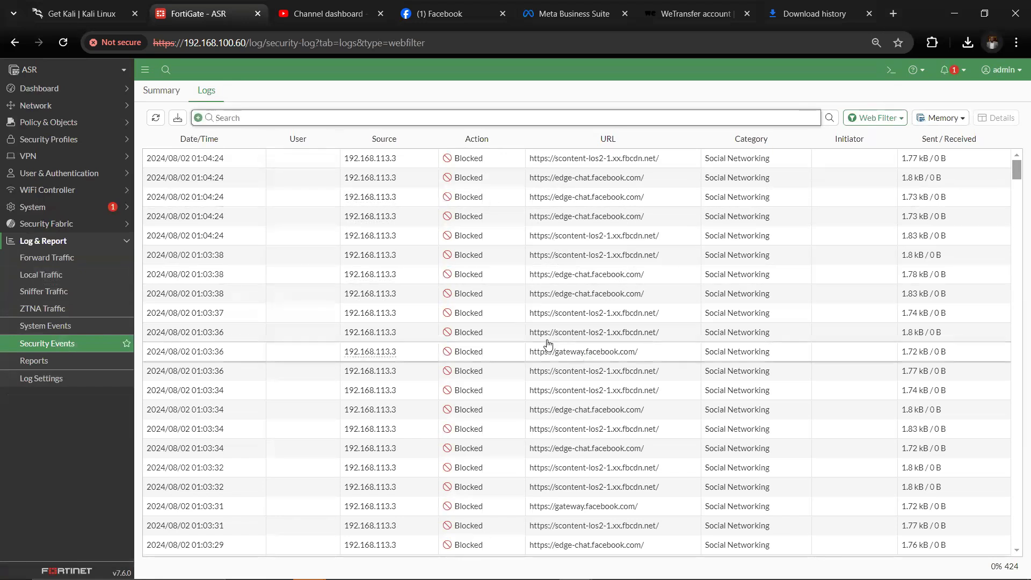
scroll(526, 338, down, 2)
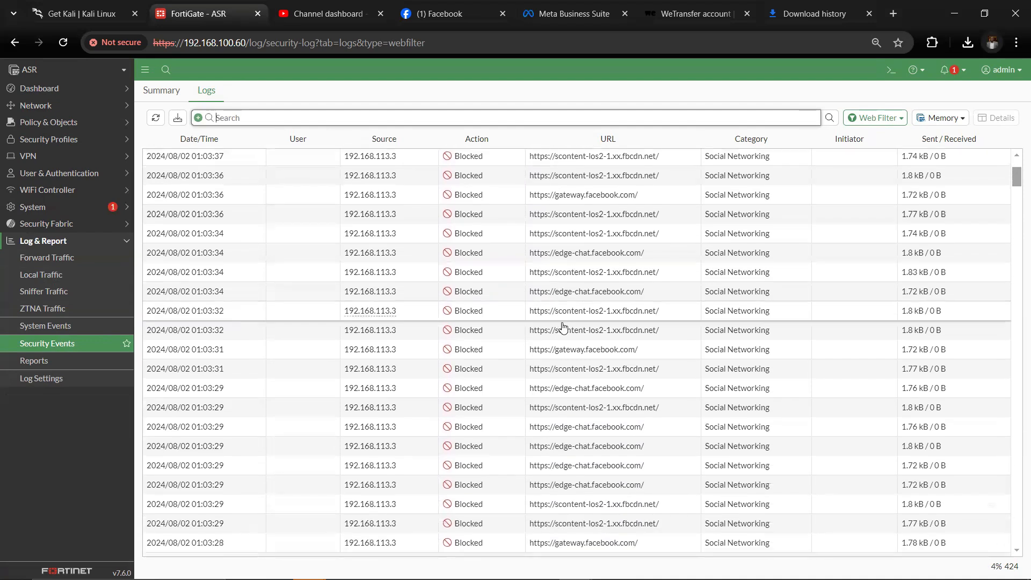
Open the firewall policy list to review the order of the policies and their security profiles
click(49, 122)
click(83, 146)
click(91, 124)
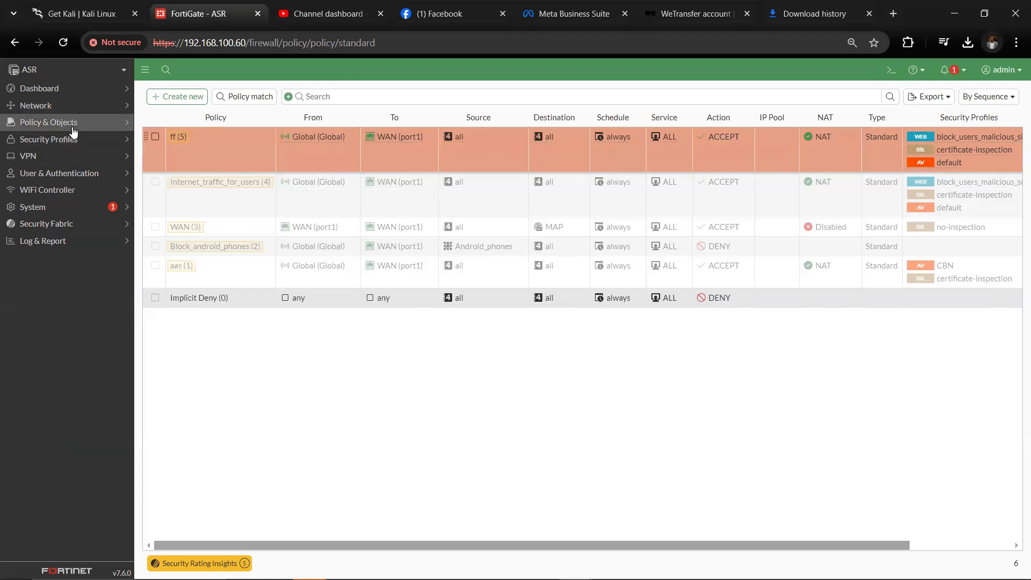
Open the block_users_malicious_site web filter profile and review its category actions, static URL filter and rating options
click(73, 132)
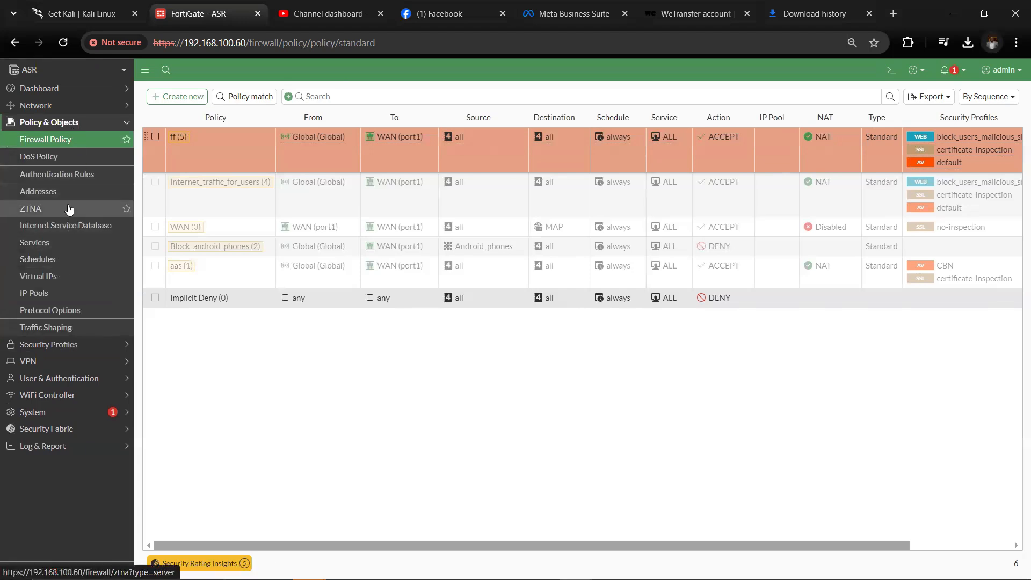
click(53, 344)
click(62, 176)
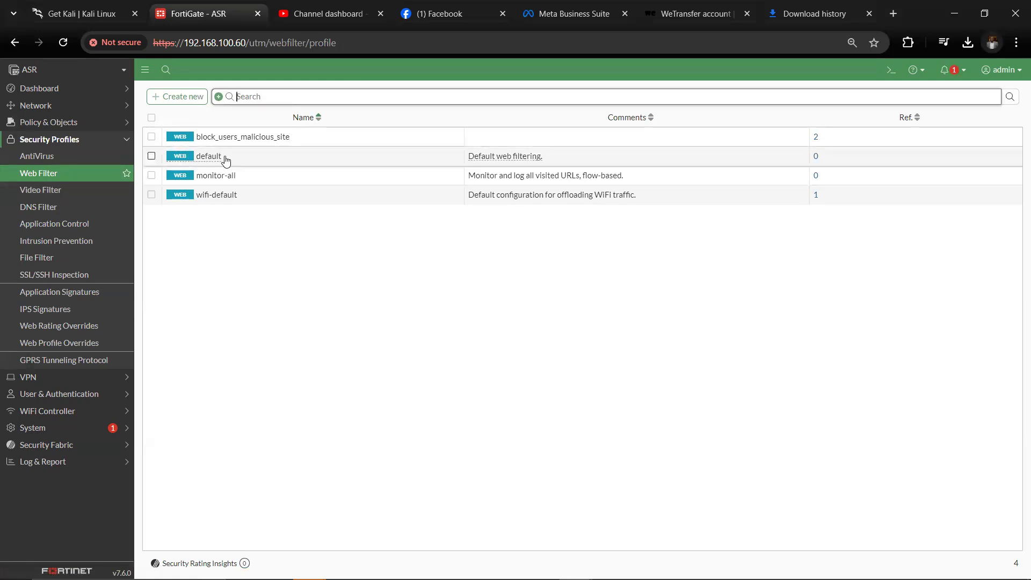
double_click(263, 138)
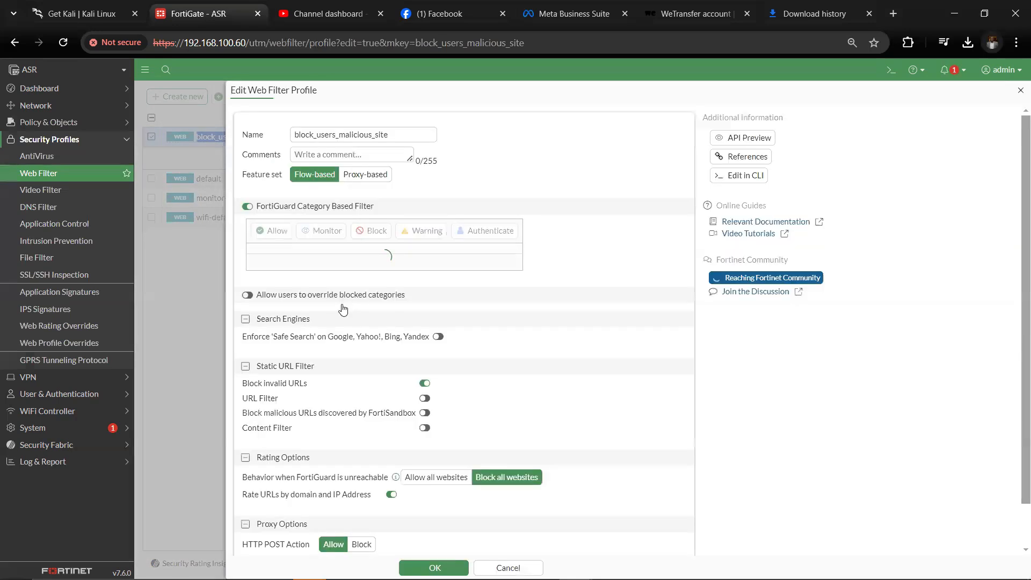
scroll(341, 306, down, 4)
scroll(502, 357, down, 2)
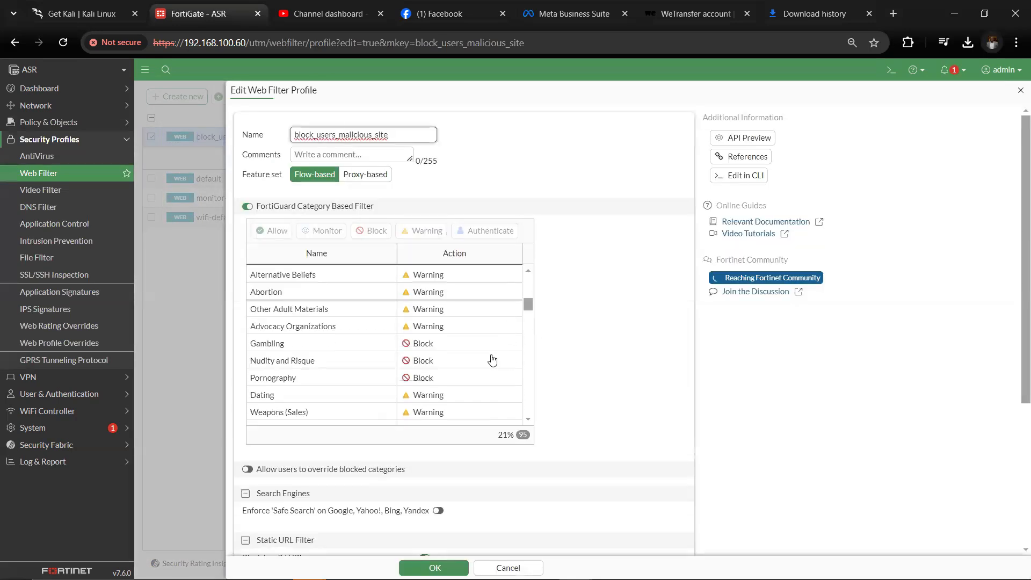
scroll(483, 405, down, 4)
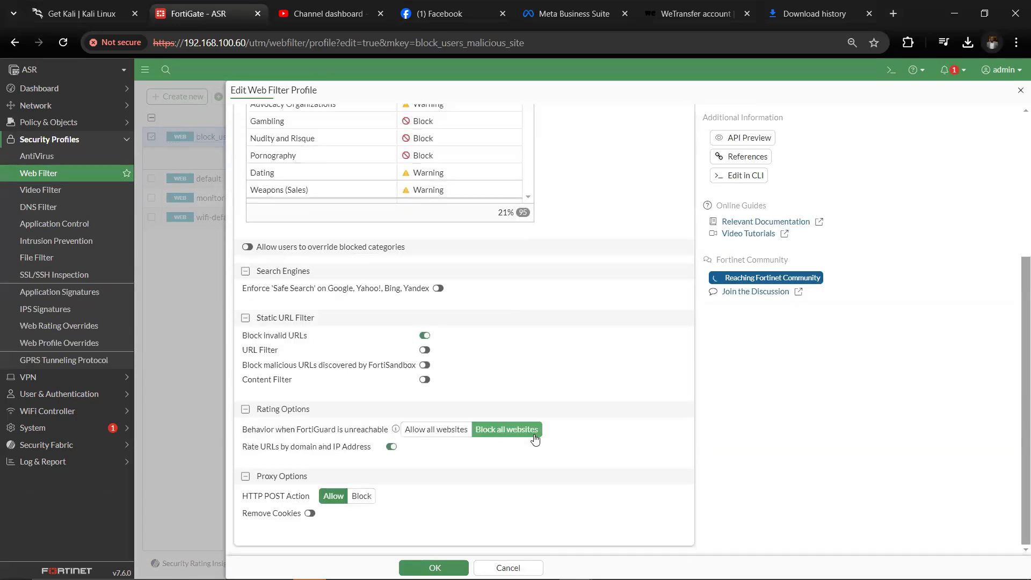
click(420, 350)
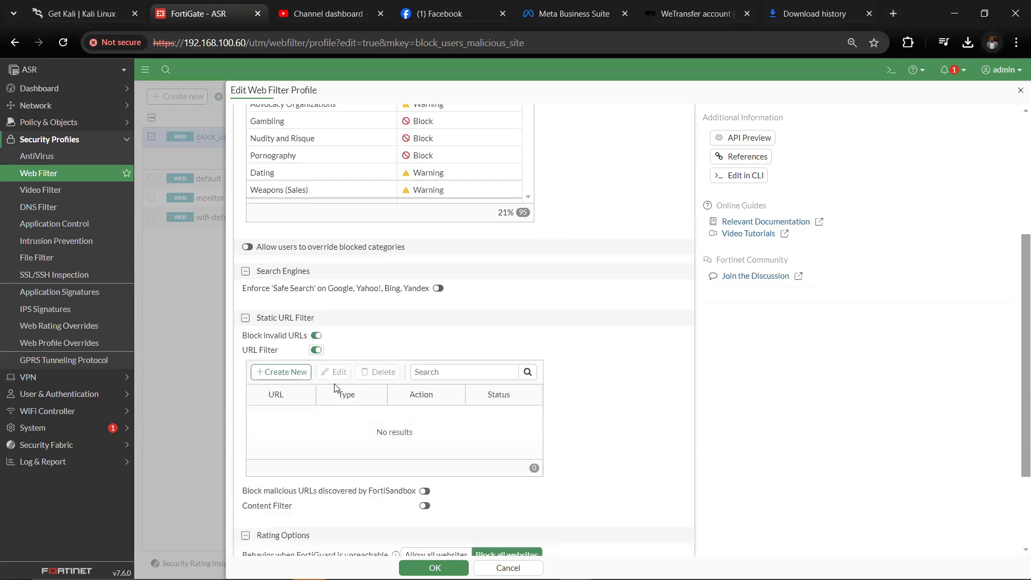
click(284, 371)
click(359, 123)
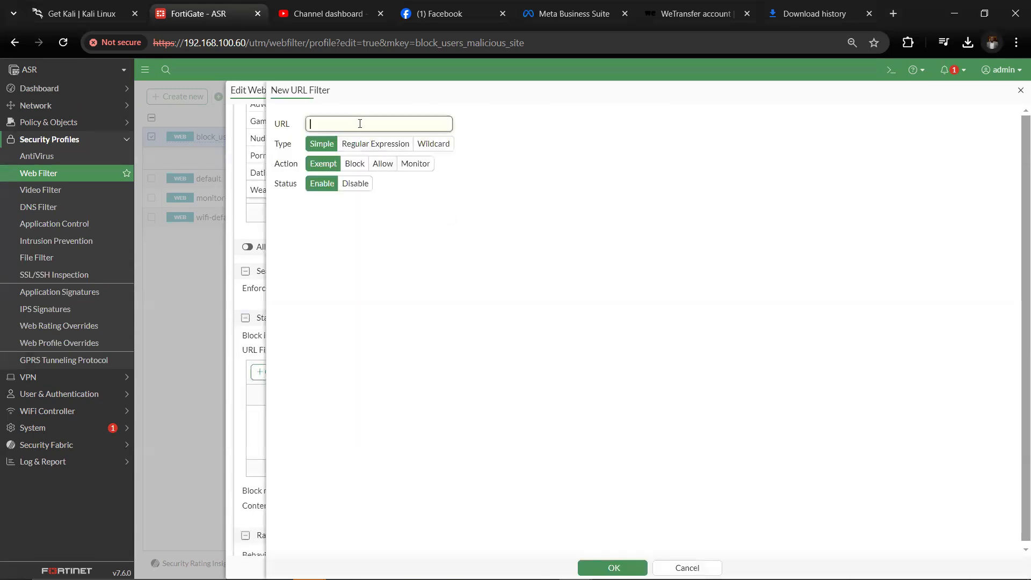
text(www.facebook.com)
click(378, 168)
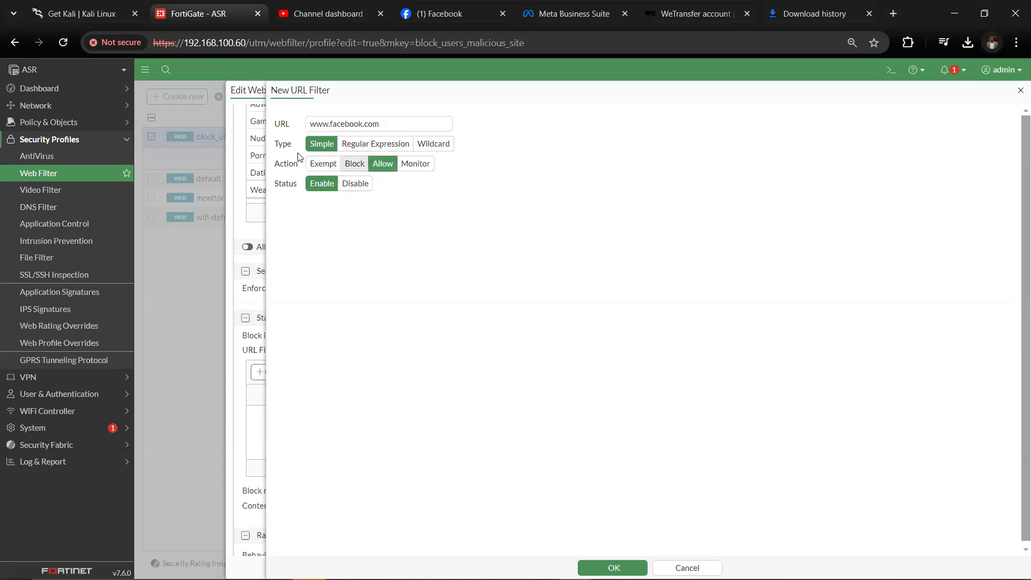
click(613, 567)
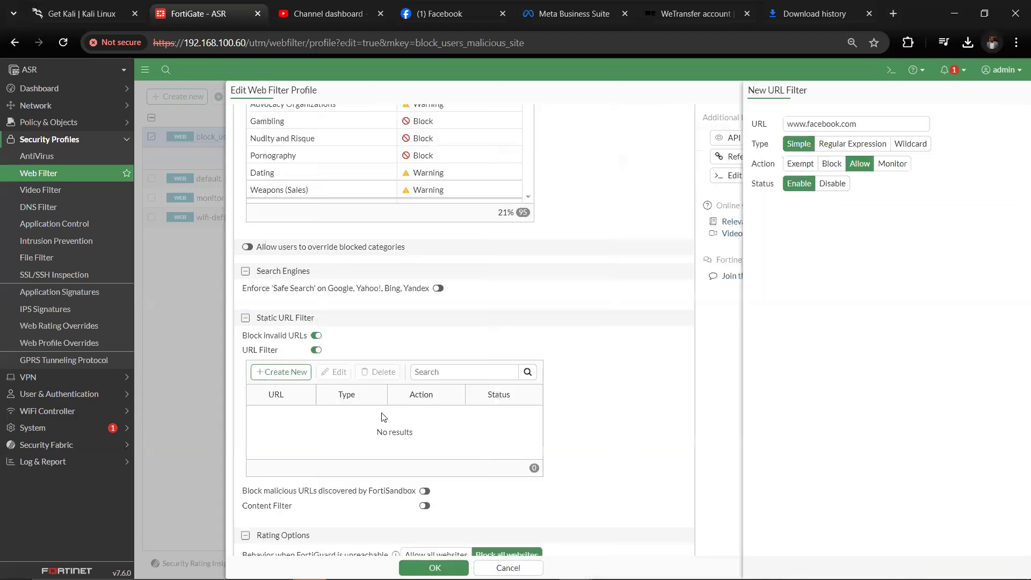
scroll(543, 464, down, 3)
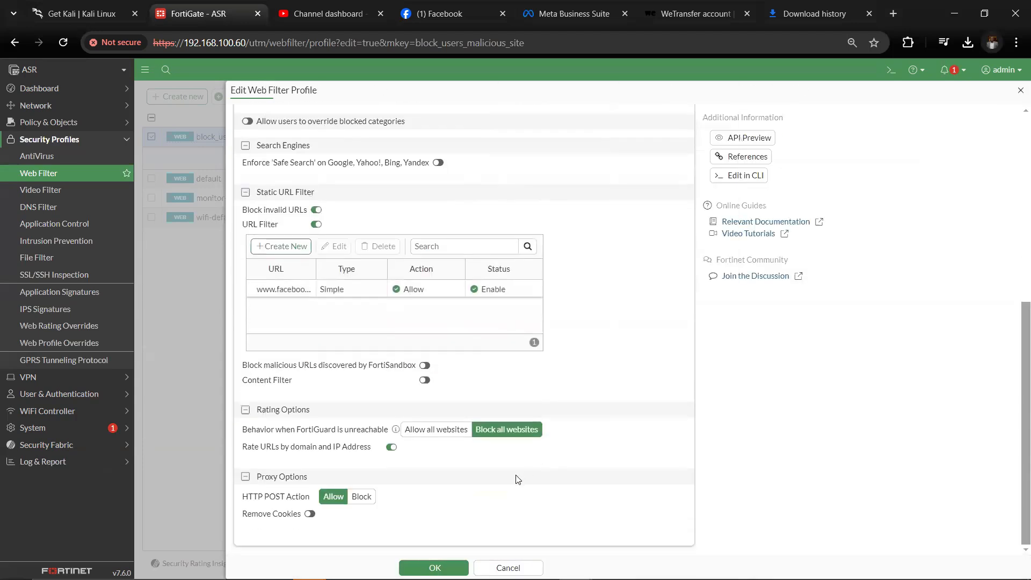
click(435, 567)
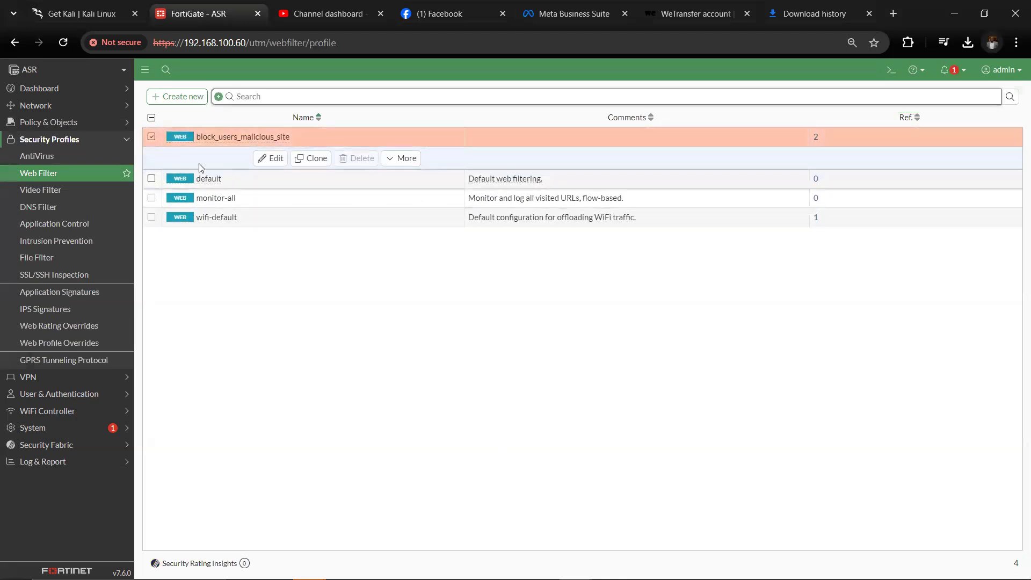
Reopen the block_users_malicious_site profile and review its category actions and the static URL filter entry for Facebook
double_click(255, 140)
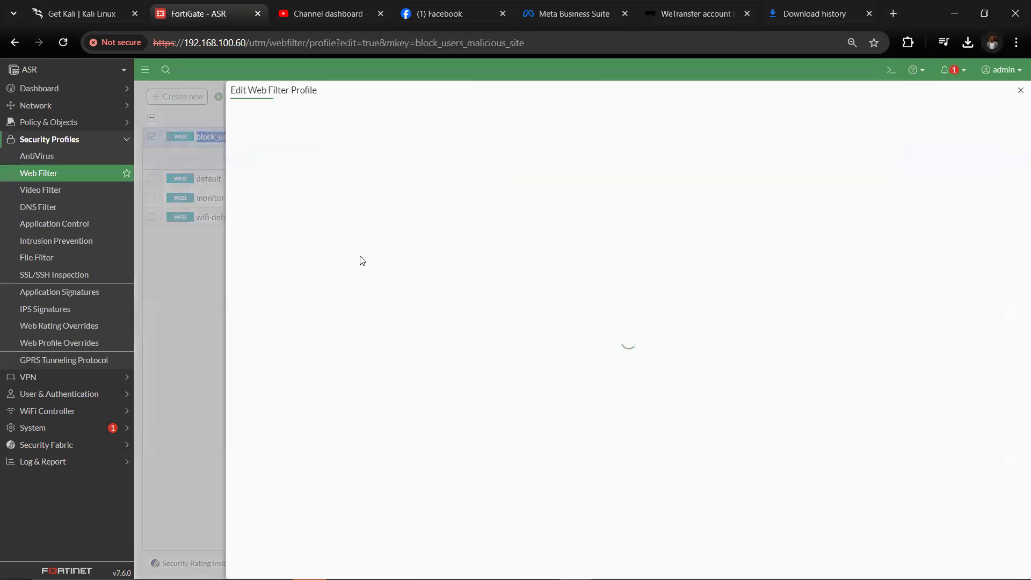
scroll(389, 334, down, 10)
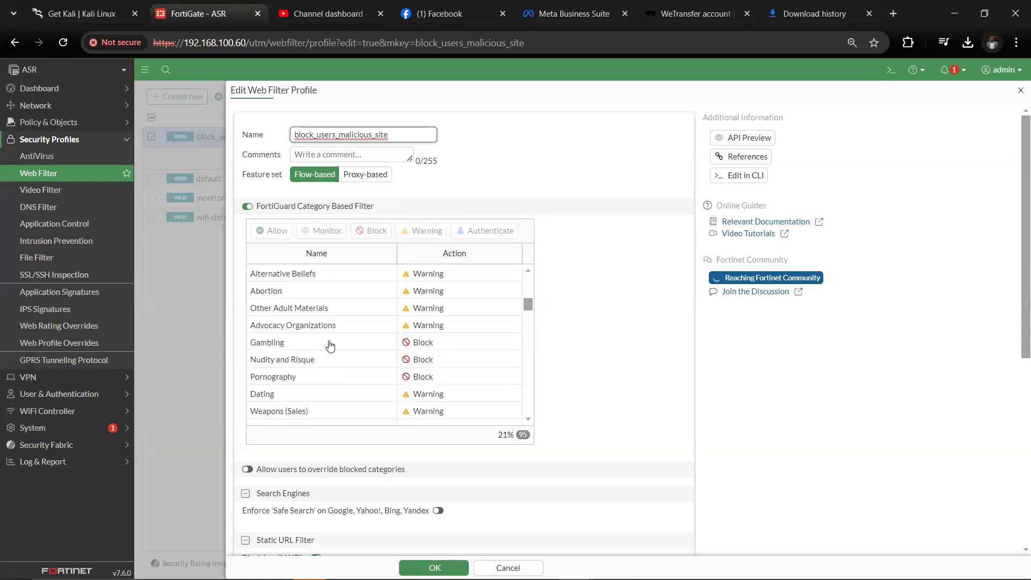
scroll(297, 355, down, 5)
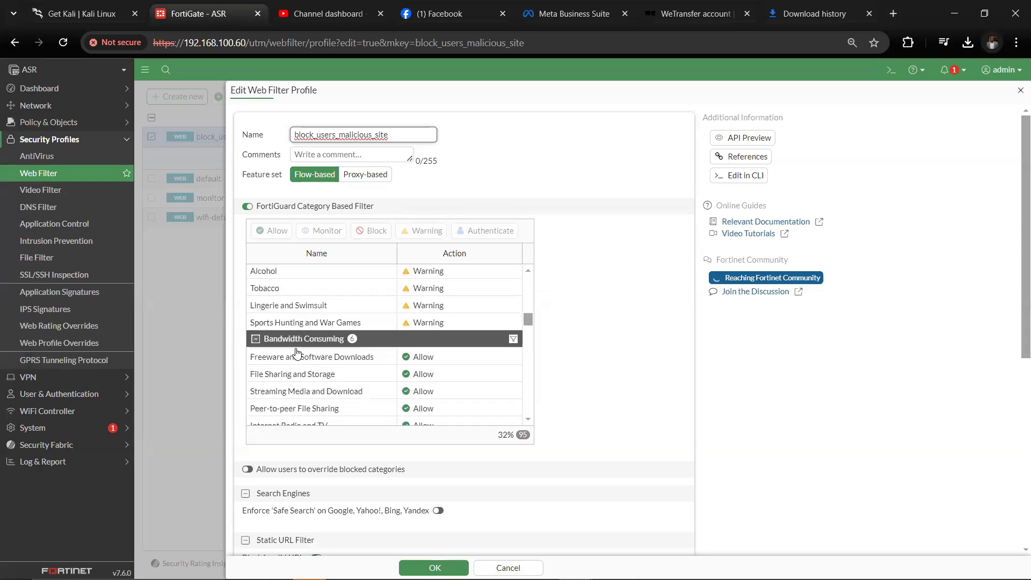
scroll(297, 355, down, 4)
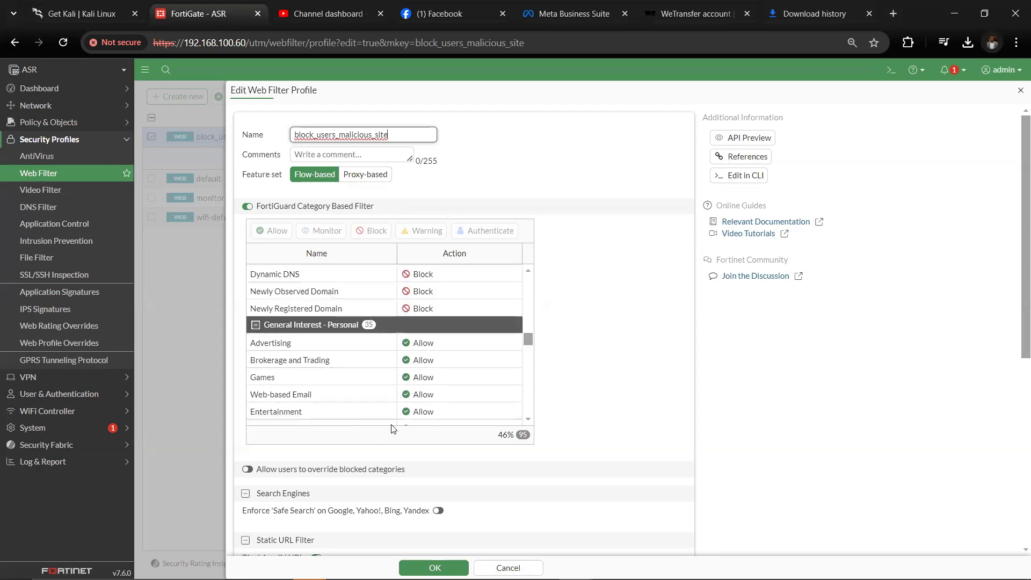
scroll(312, 376, down, 6)
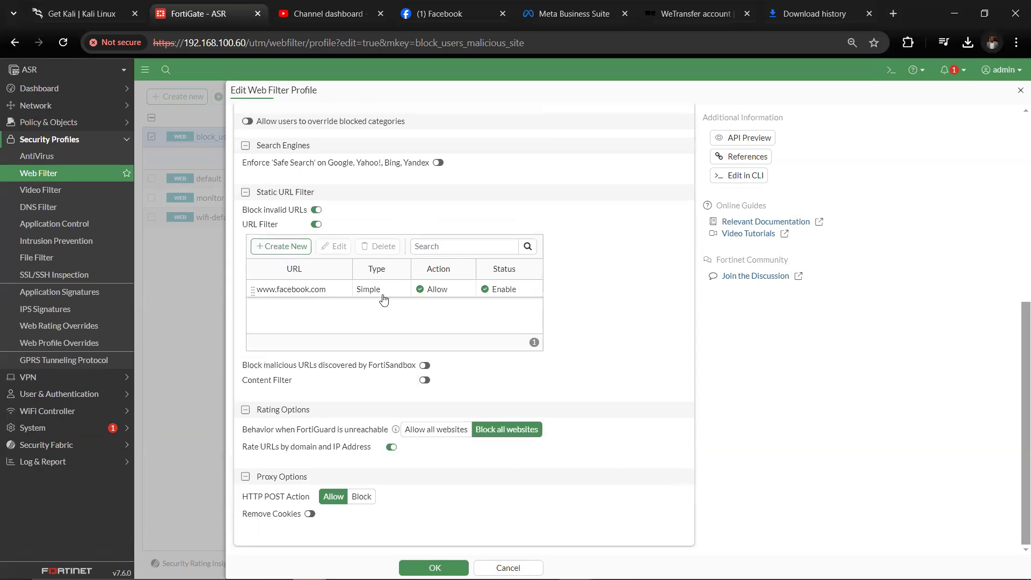
scroll(460, 539, up, 1)
click(434, 568)
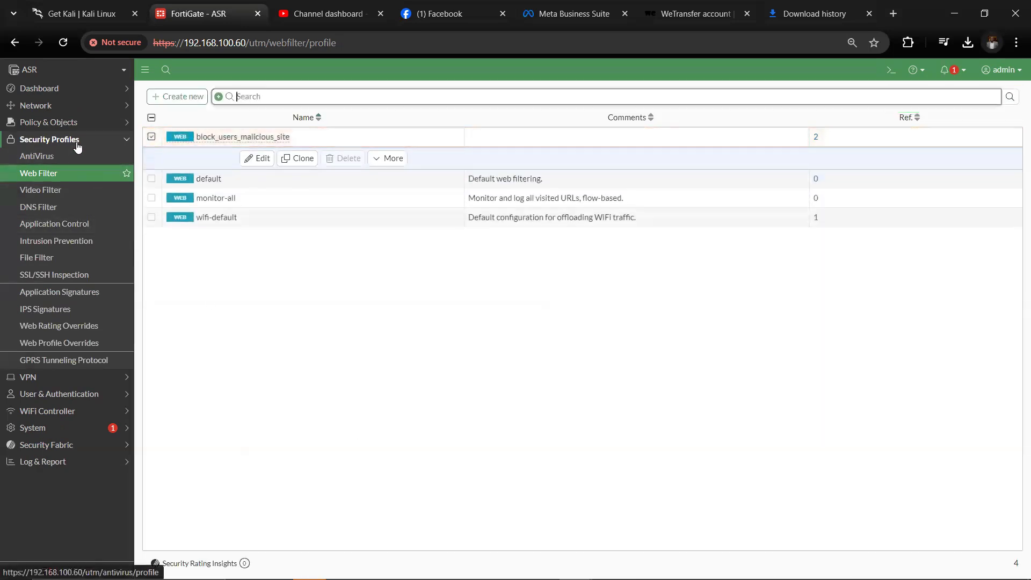
click(127, 140)
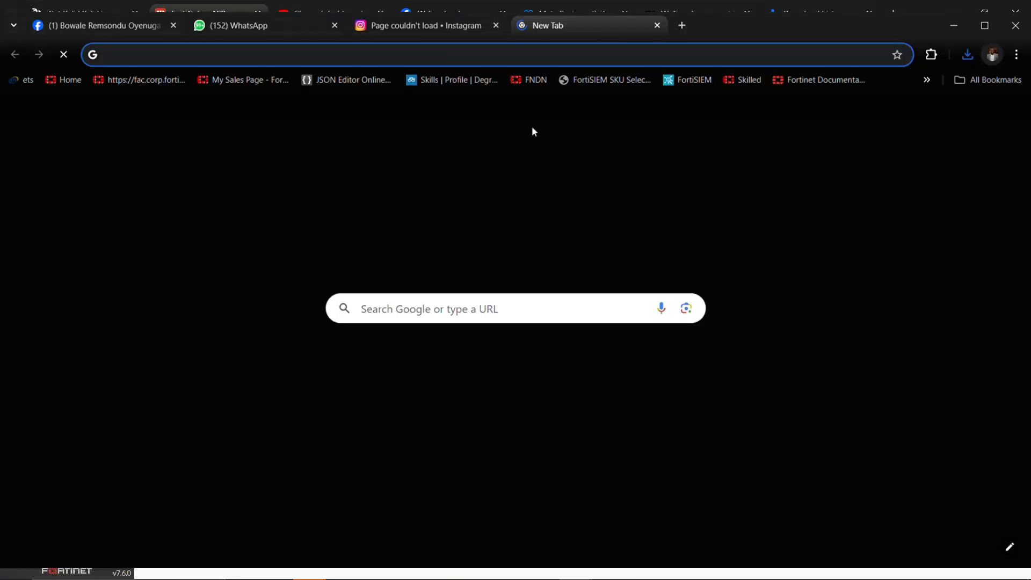
Switch to the other browser window to test web access by loading facebook.com in a new tab and returning to the Instagram page
text(fac)
key(Return)
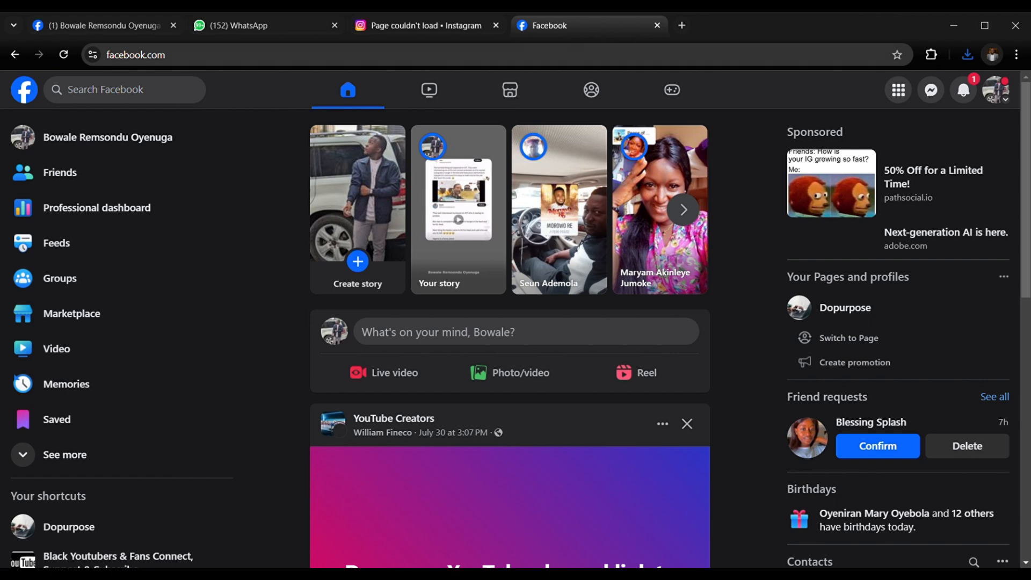
click(434, 24)
click(429, 49)
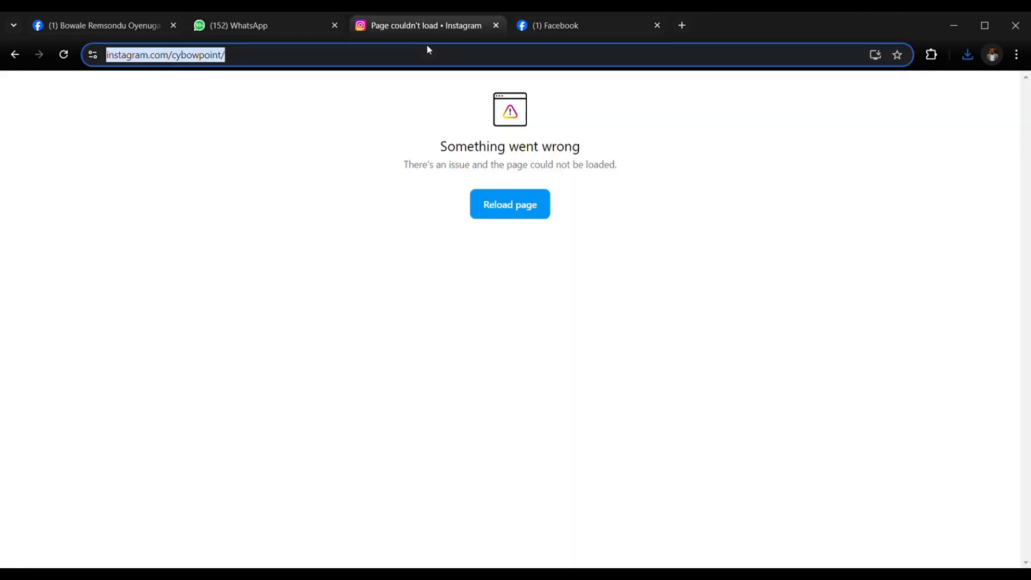